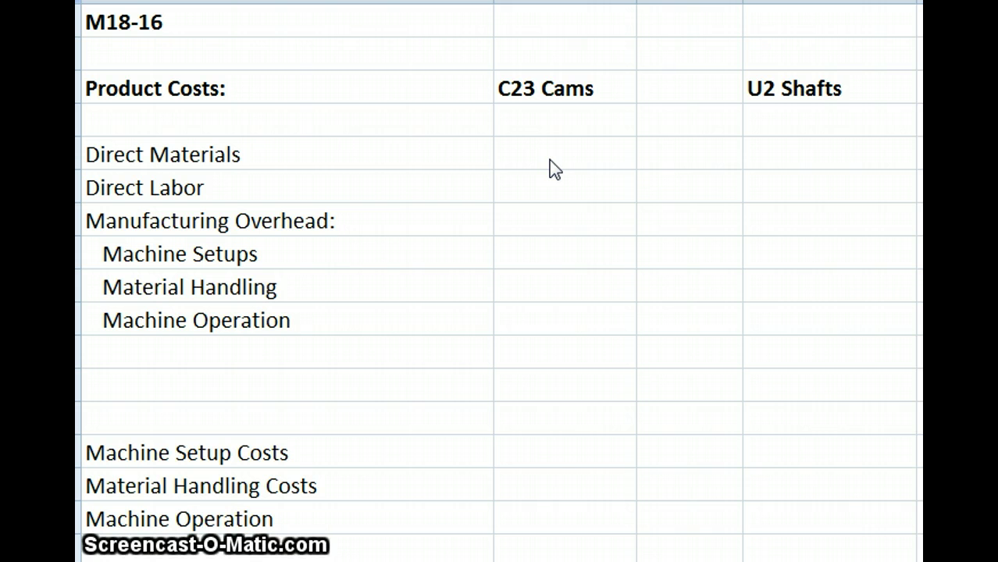
# Step: Enter C23 Cams direct materials 30,000 and direct labor 5,000 in comma style without decimals
pyautogui.click(549, 159)
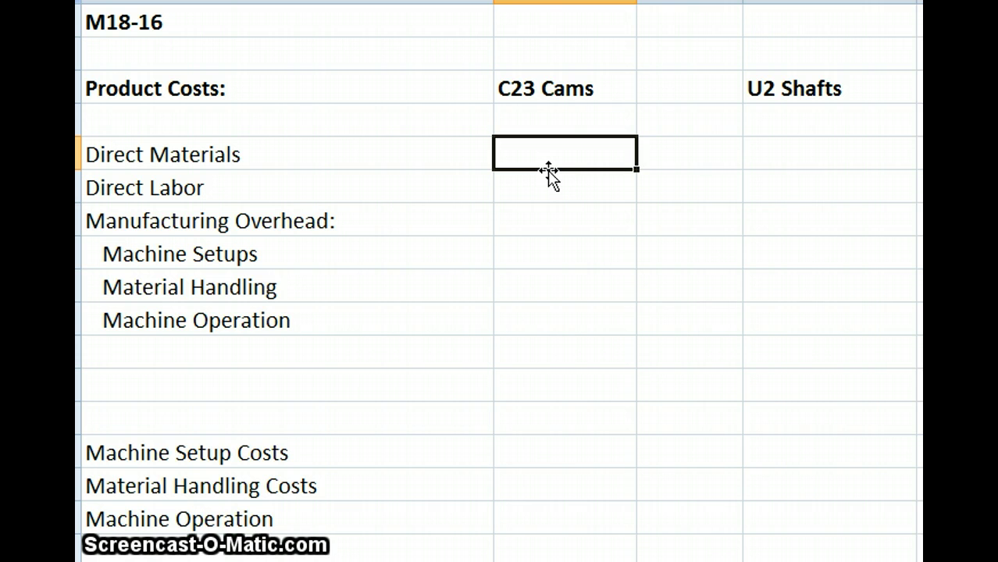
pyautogui.write('30000')
pyautogui.press('Return')
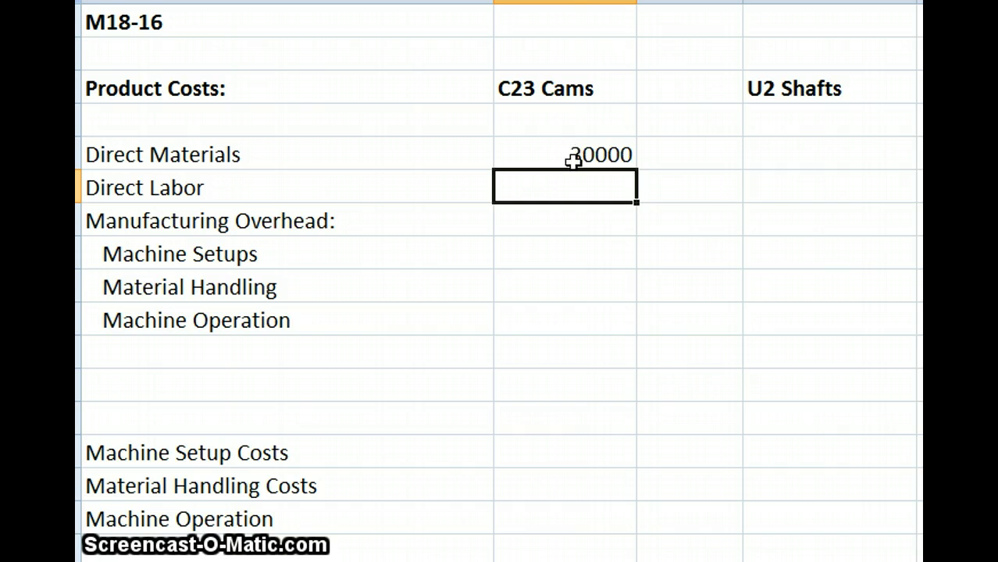
pyautogui.moveTo(575, 154); pyautogui.dragTo(862, 393)
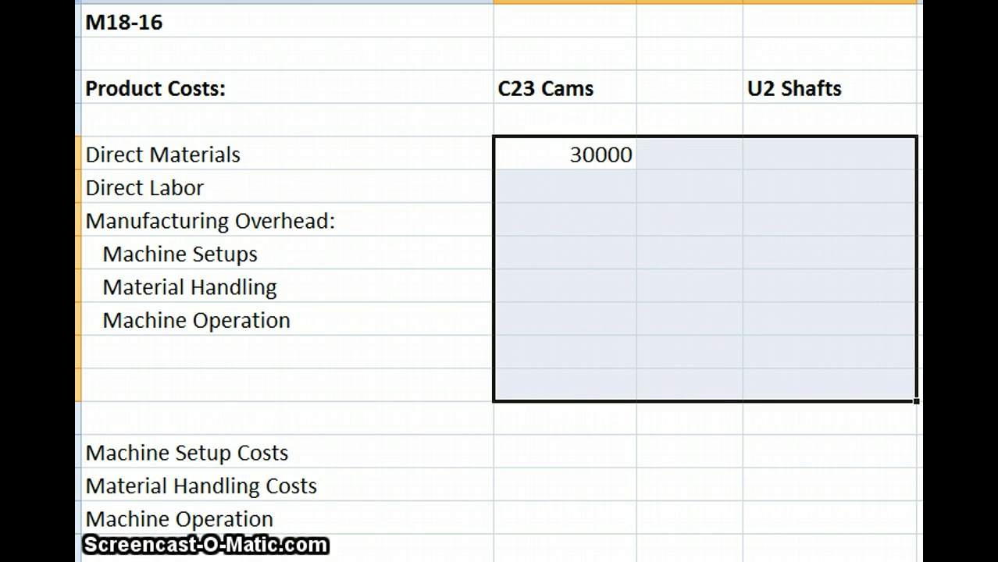
pyautogui.hotkey('ctrl', 'shift', '1')
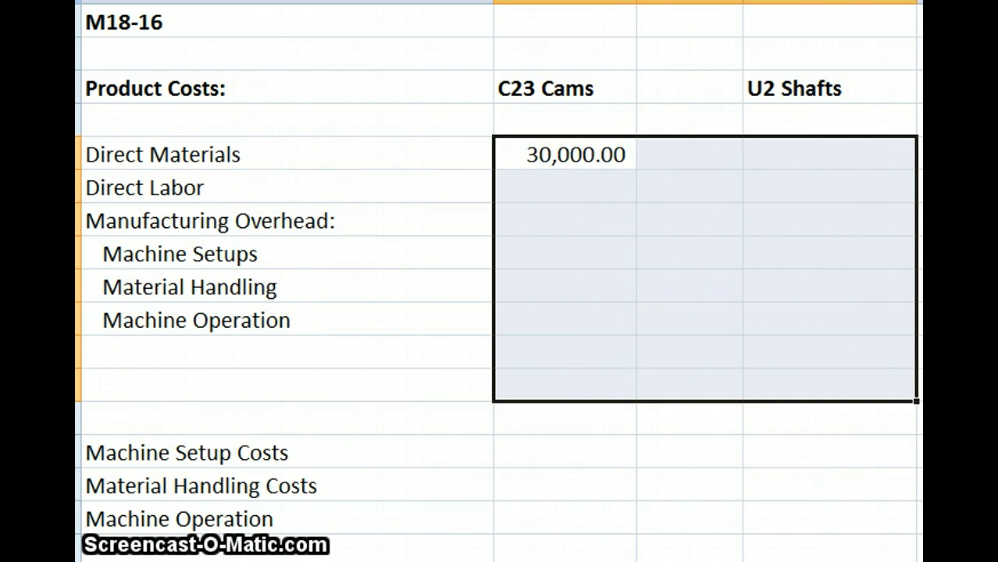
pyautogui.click(606, 185)
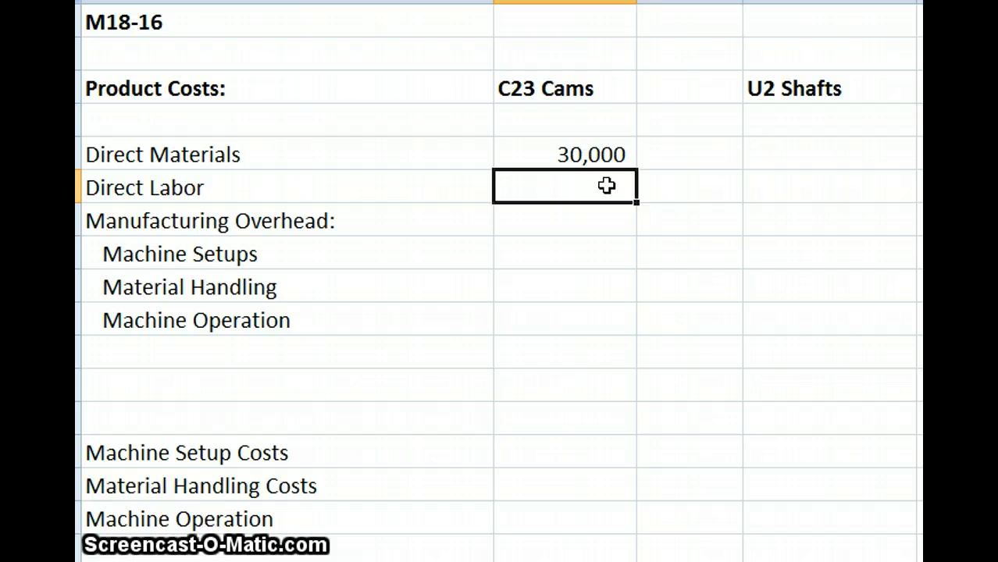
pyautogui.write('5000')
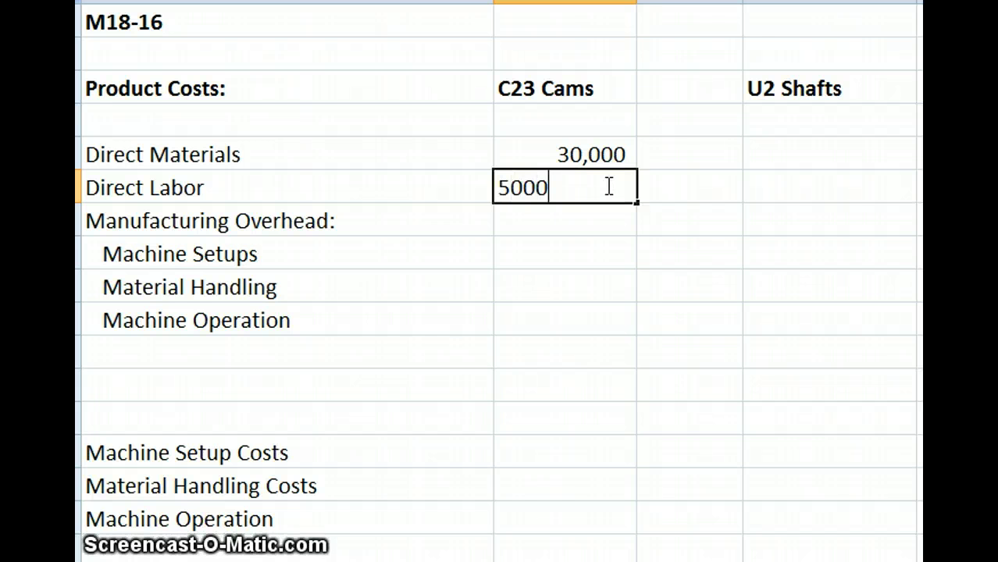
pyautogui.press('Return')
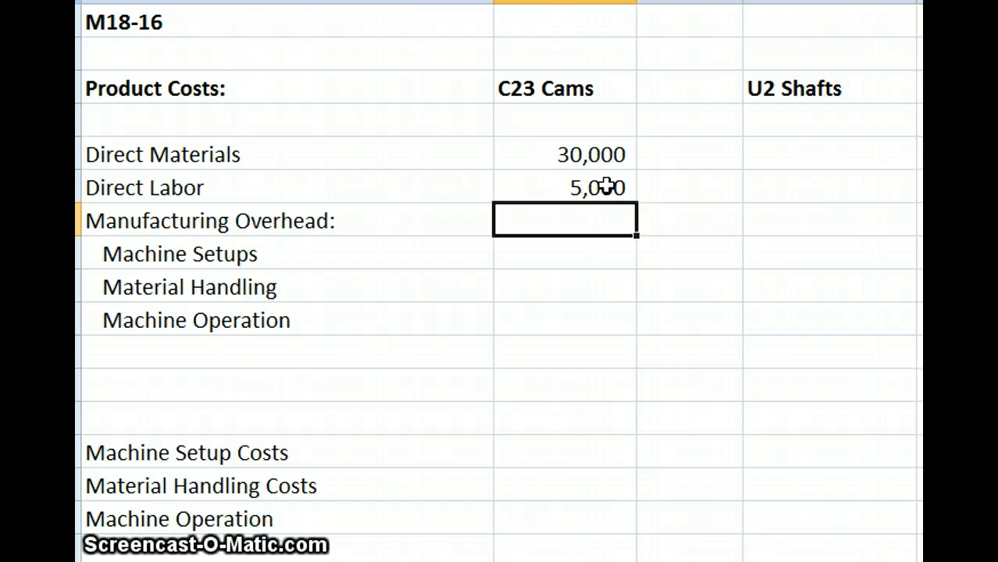
# Step: Enter U2 Shafts direct materials 20,000 and direct labor 10,000
pyautogui.click(794, 162)
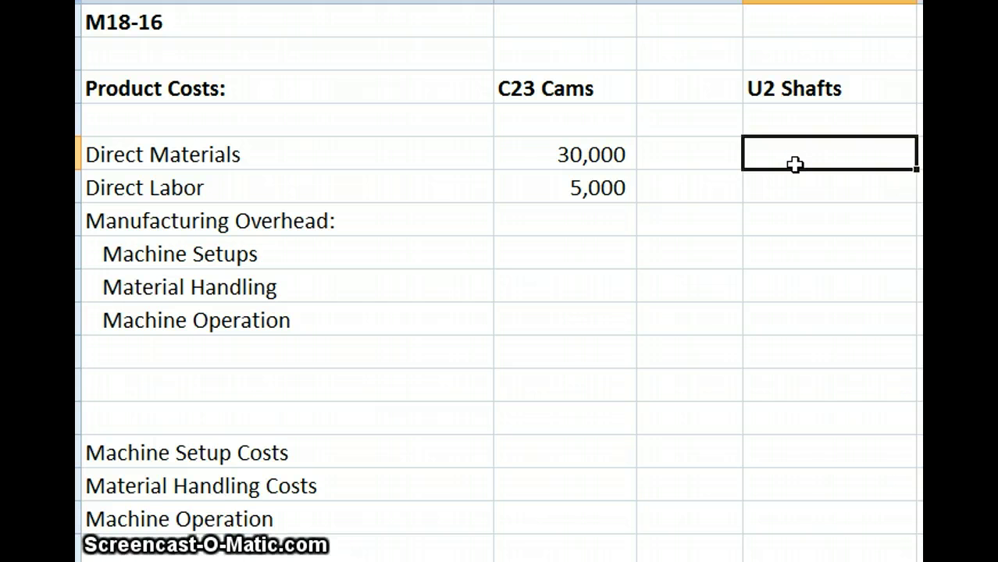
pyautogui.write('20000')
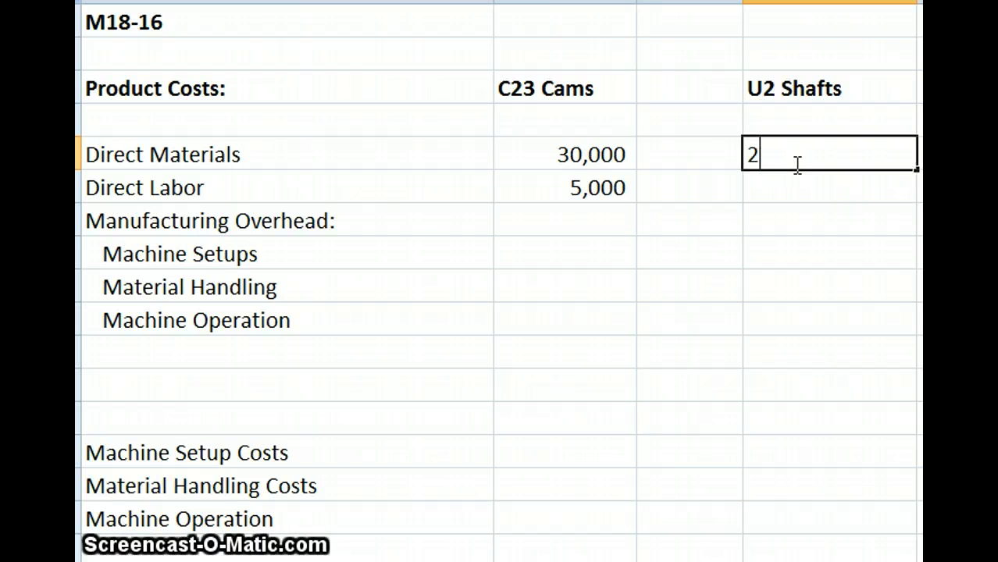
pyautogui.press('Return')
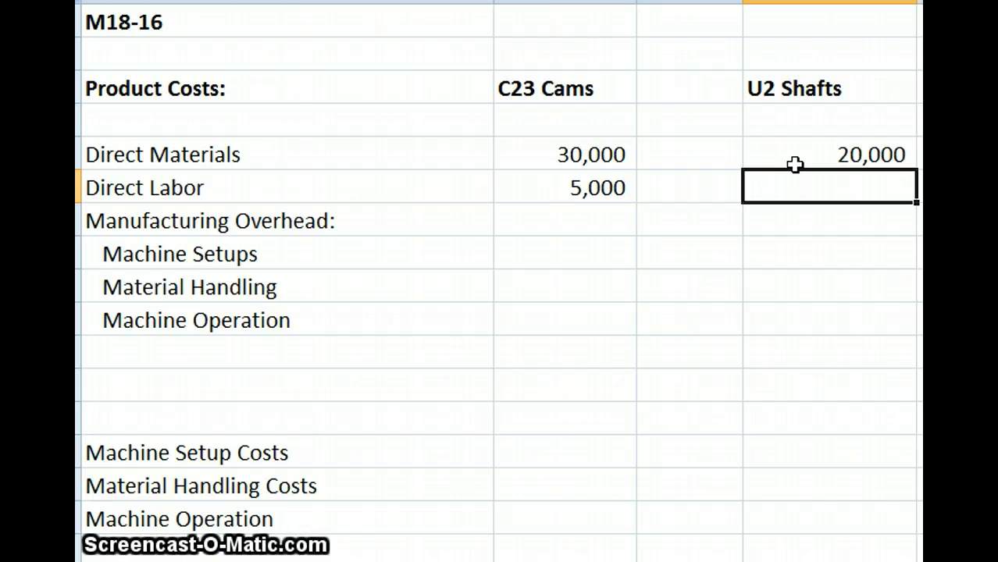
pyautogui.write('10,')
pyautogui.write('0000')
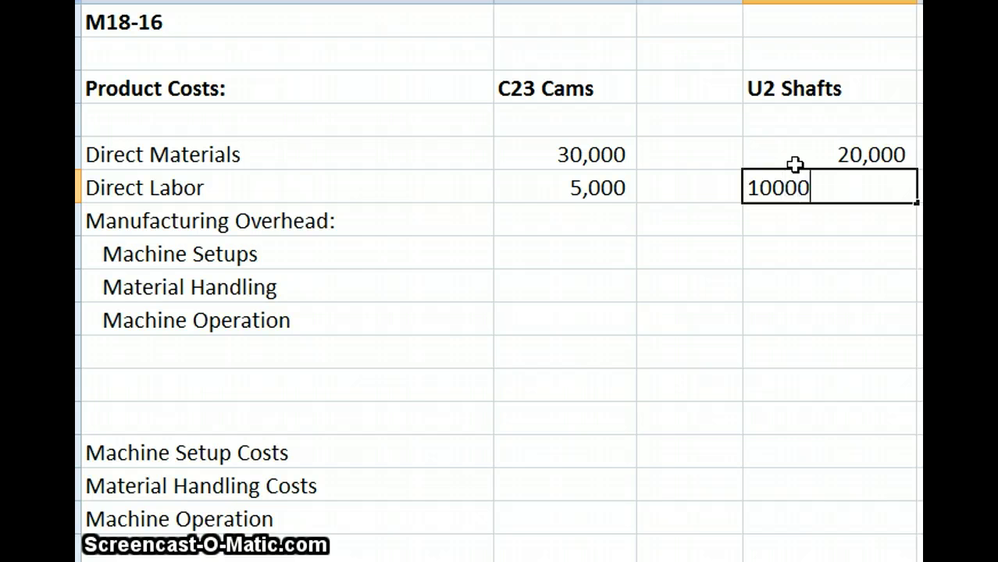
pyautogui.press('Return')
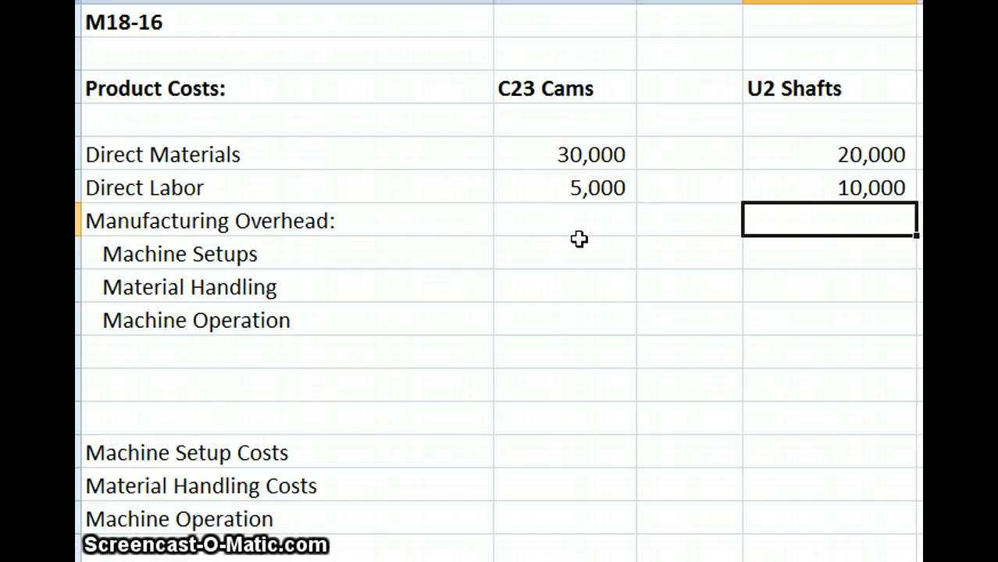
pyautogui.click(534, 461)
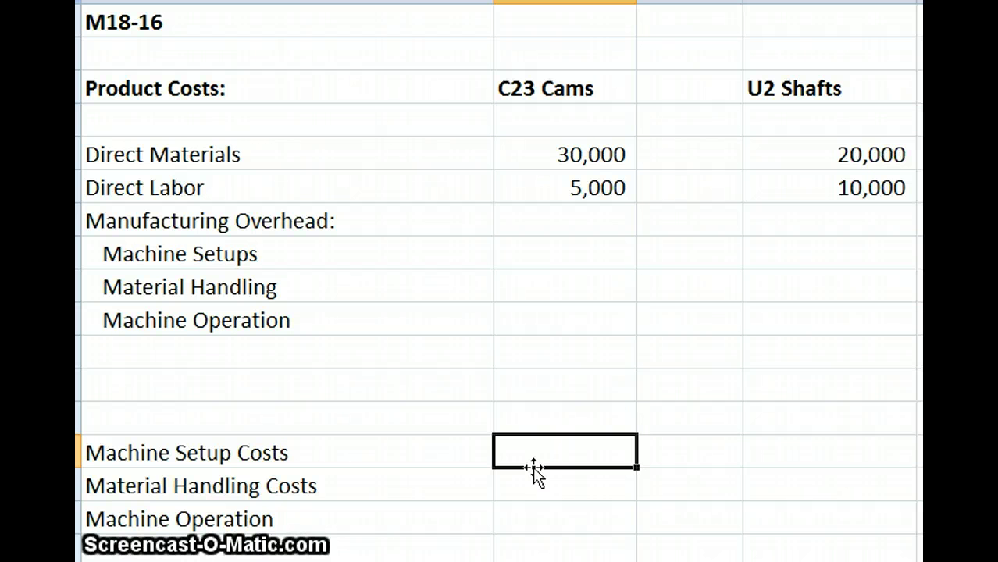
# Step: Enter rate formulas =600000/12000 (50) for Machine Setup and =120000/2000 (60) for Material Handling
pyautogui.write('=6')
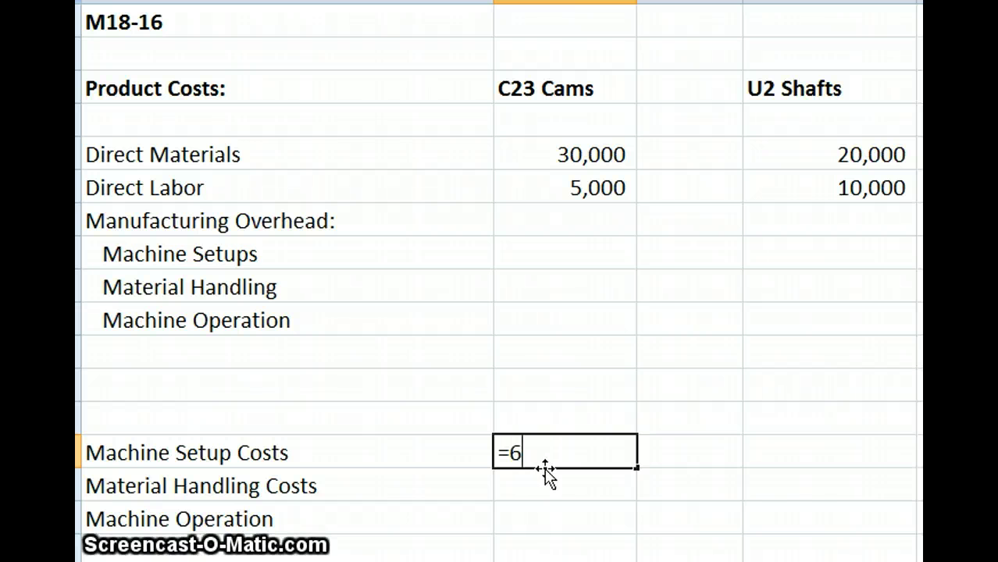
pyautogui.write('00000')
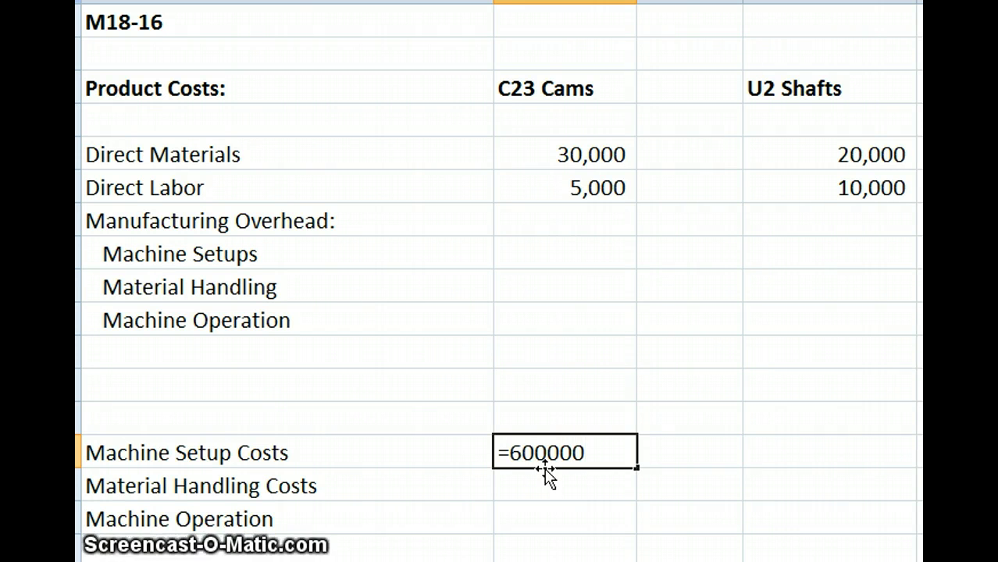
pyautogui.write('/')
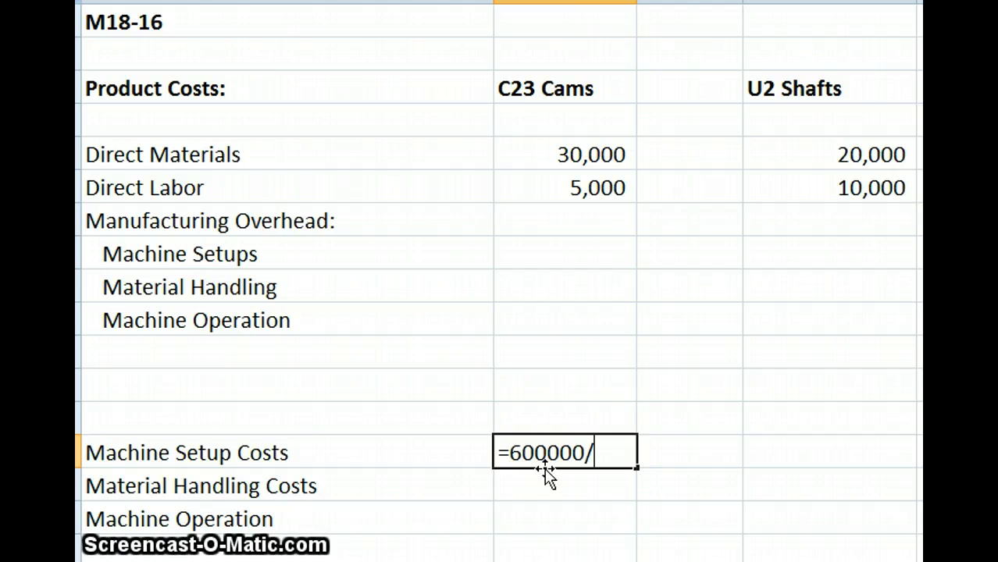
pyautogui.write('12000')
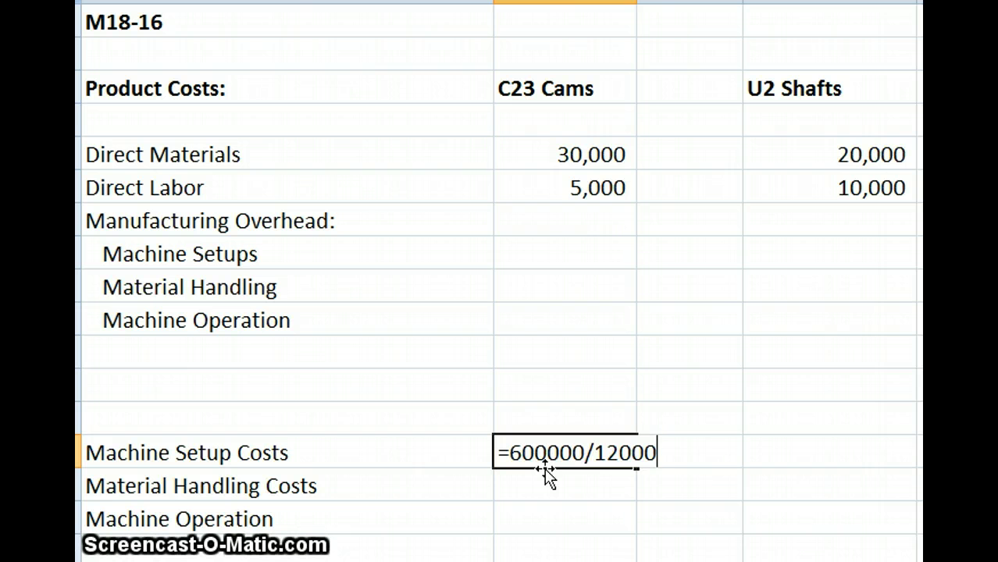
pyautogui.press('Return')
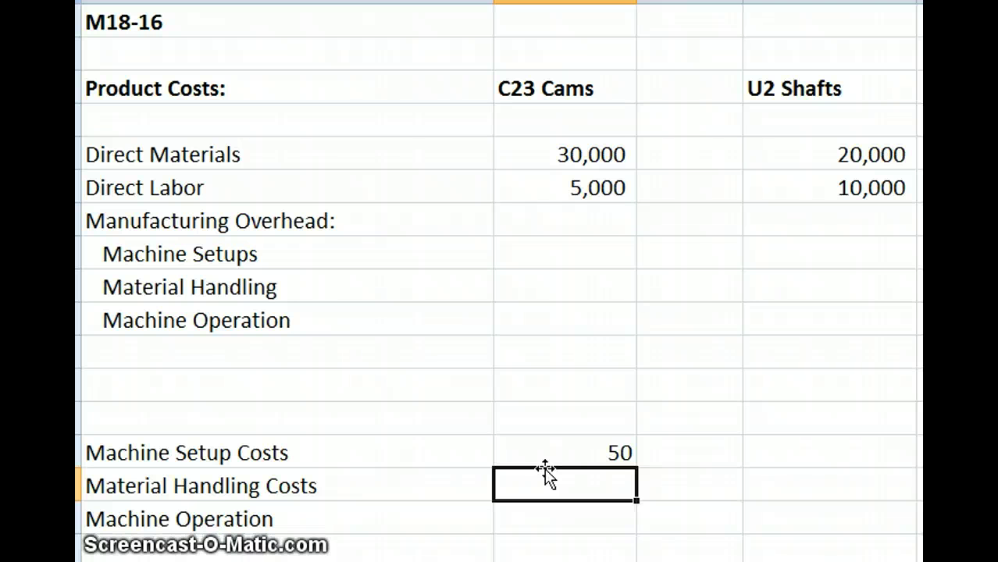
pyautogui.write('=')
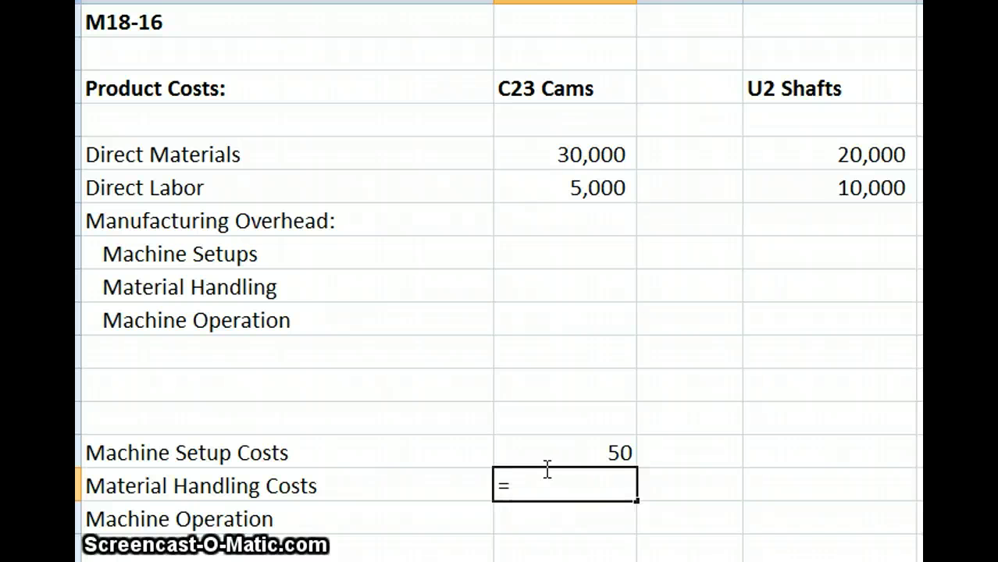
pyautogui.write('120000/')
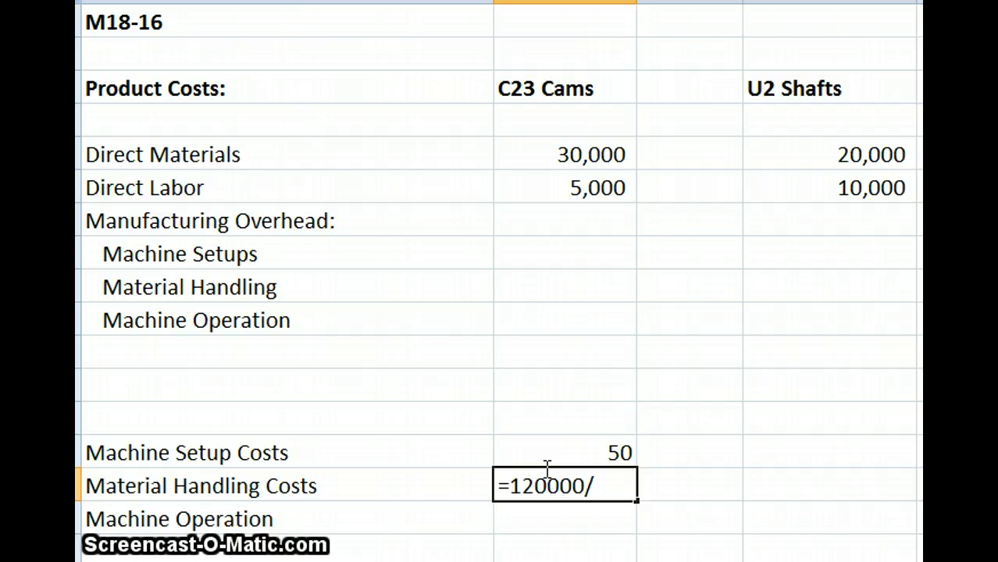
pyautogui.write('200')
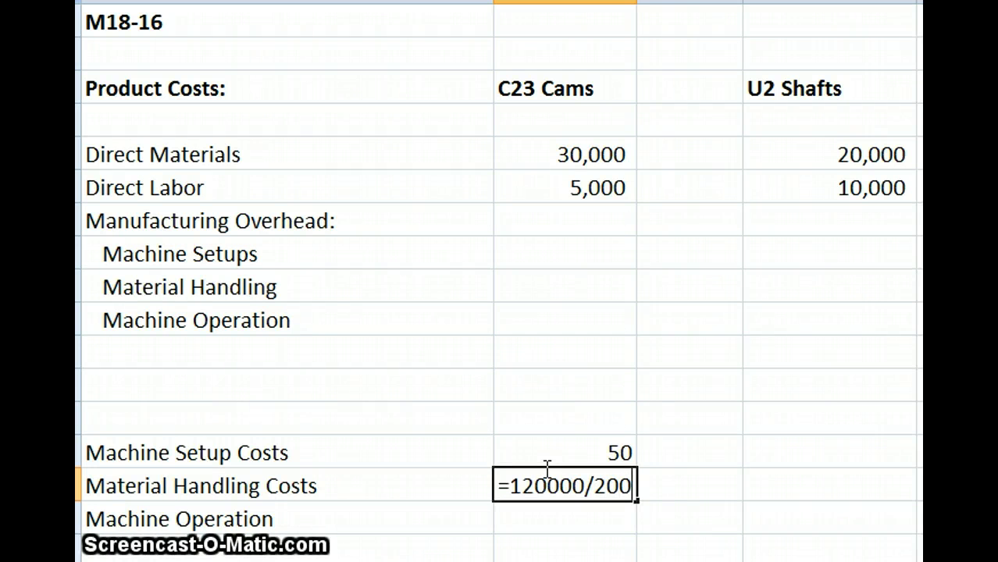
pyautogui.write('0')
pyautogui.press('Return')
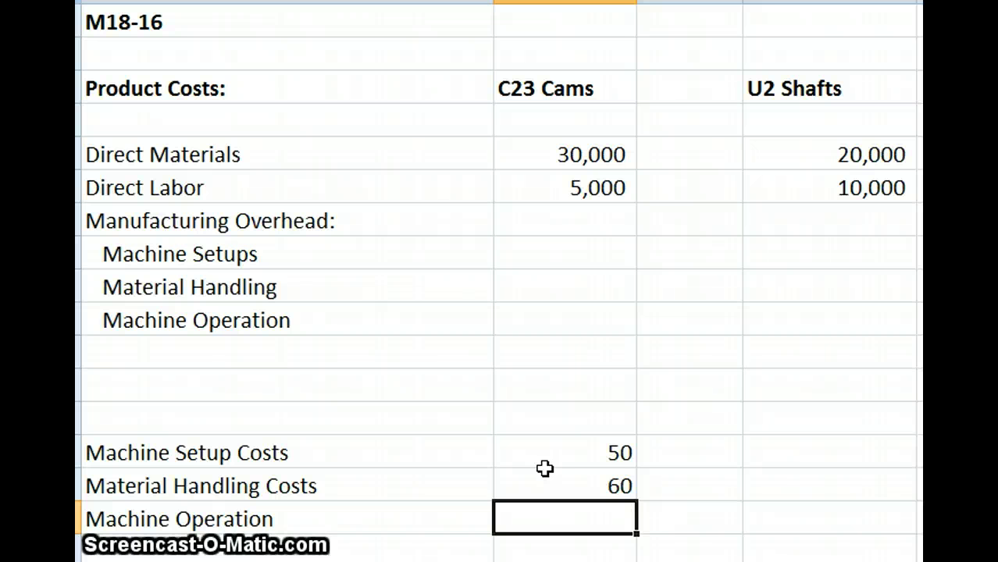
# Step: Enter =500000/100000 for a Machine Operation rate of 50, then return to C23 Cams Machine Setups
pyautogui.write('=')
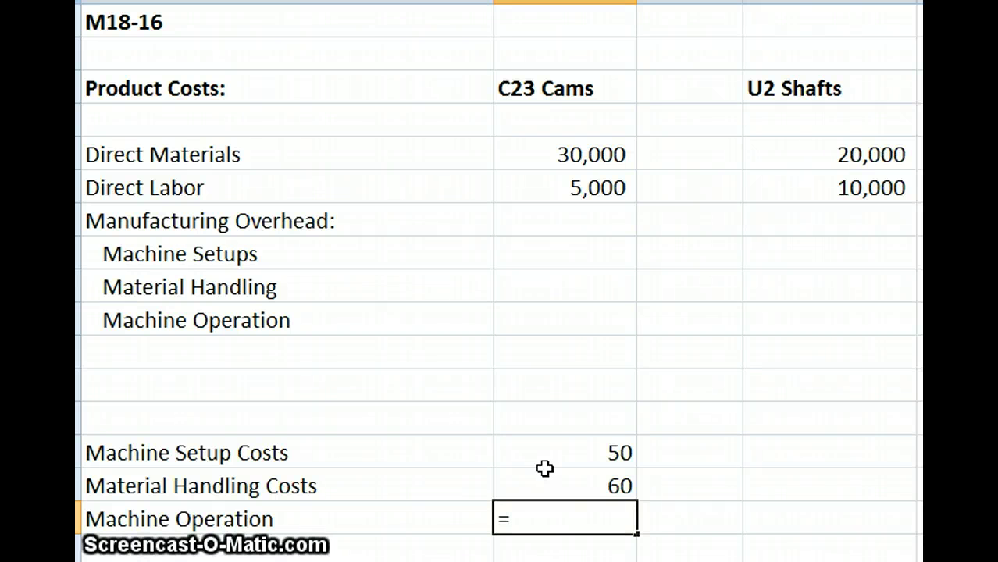
pyautogui.write('5')
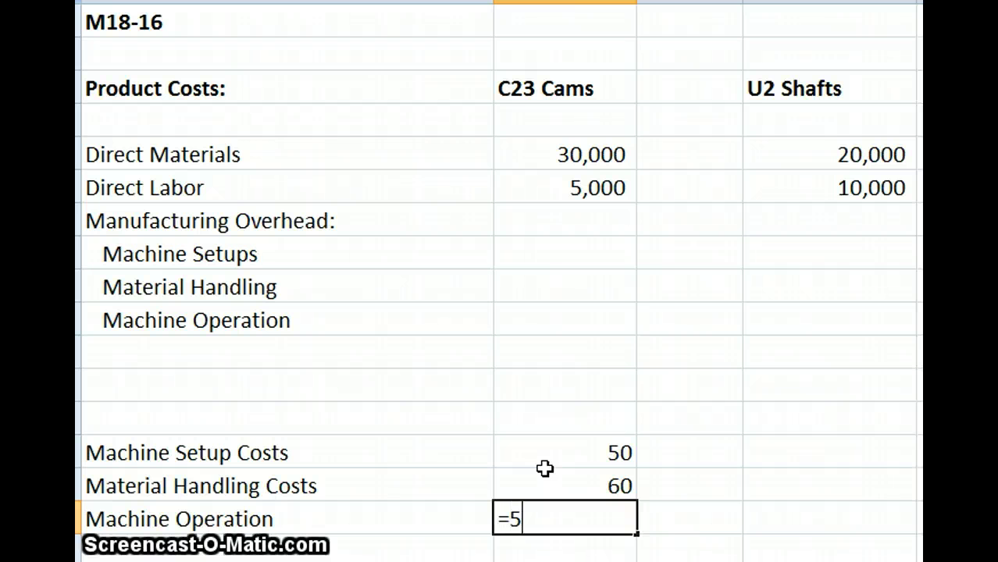
pyautogui.write('00')
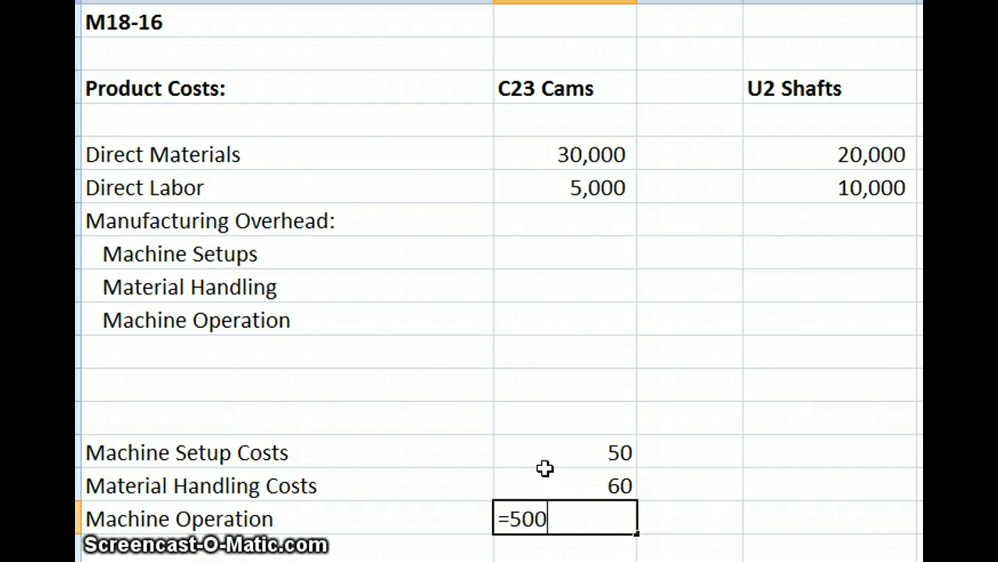
pyautogui.write('000')
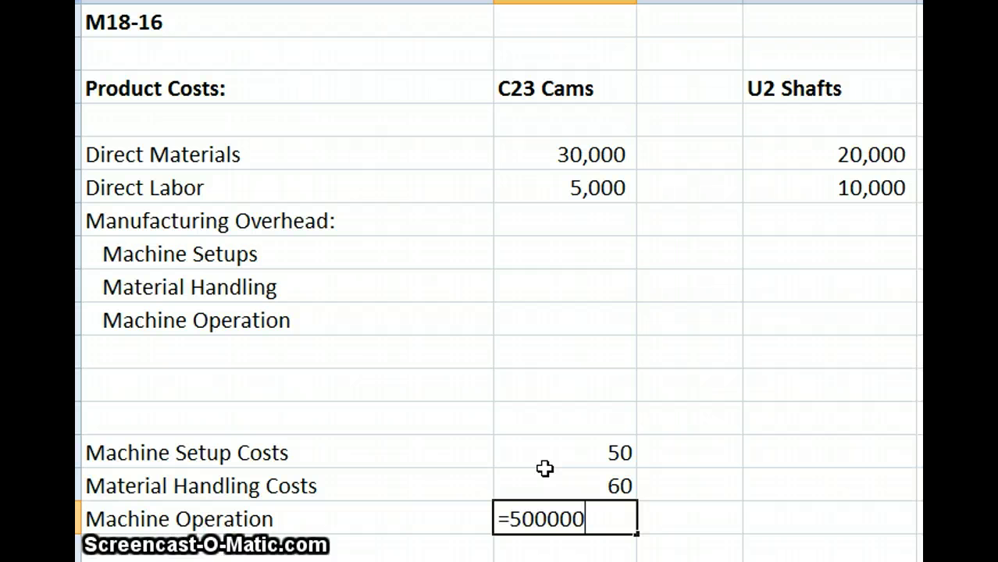
pyautogui.write('/')
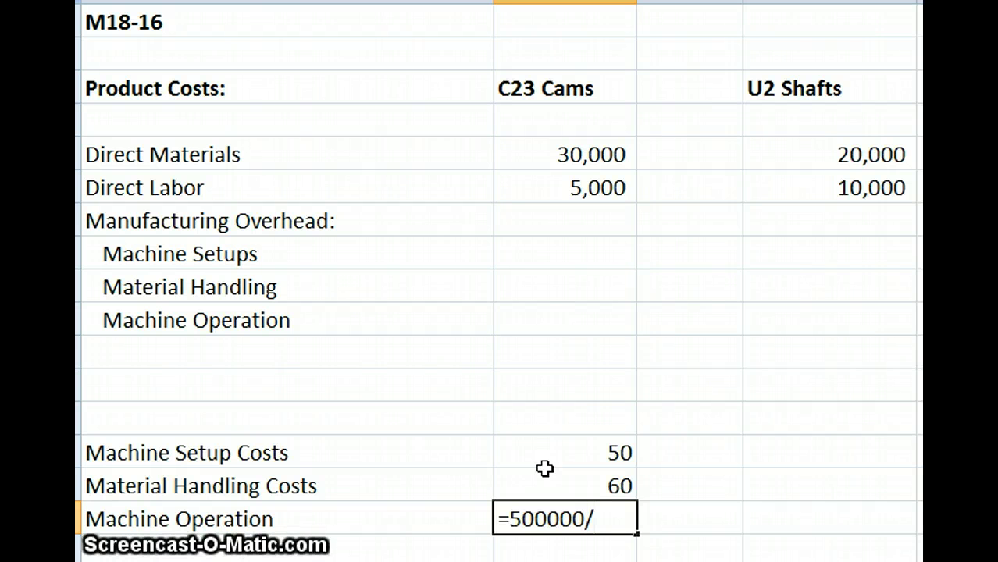
pyautogui.write('100000')
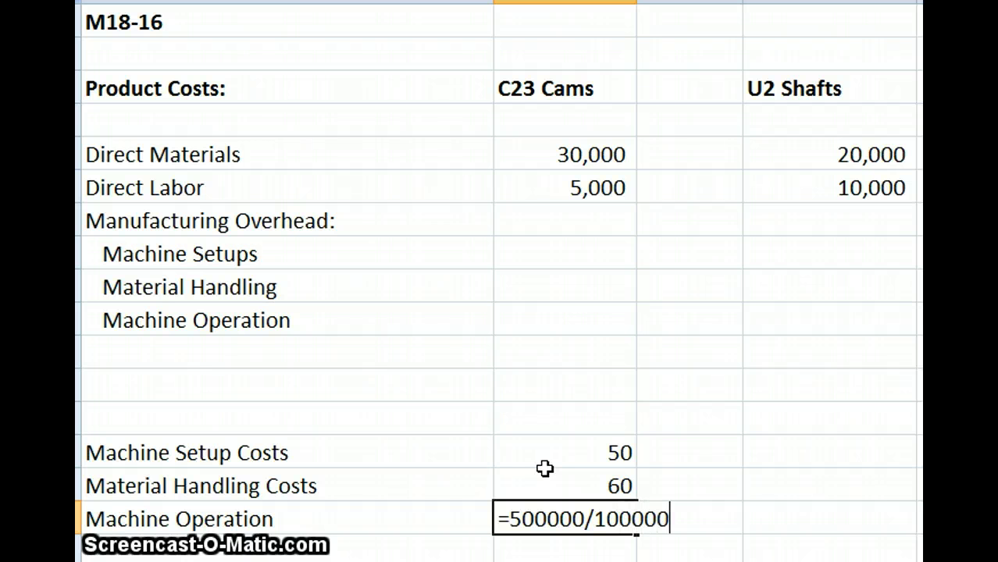
pyautogui.press('BackSpace')
pyautogui.press('Return')
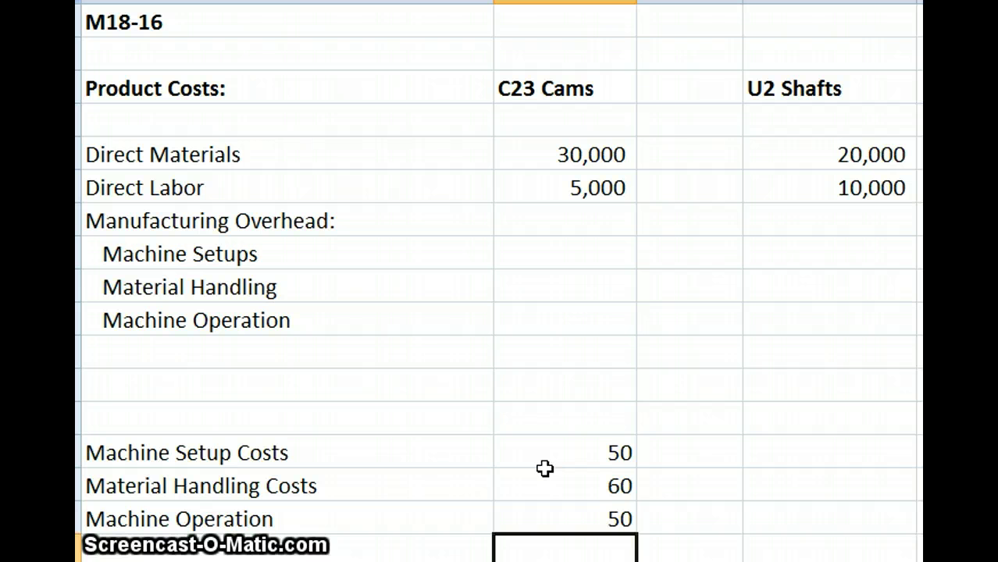
pyautogui.press('Up')
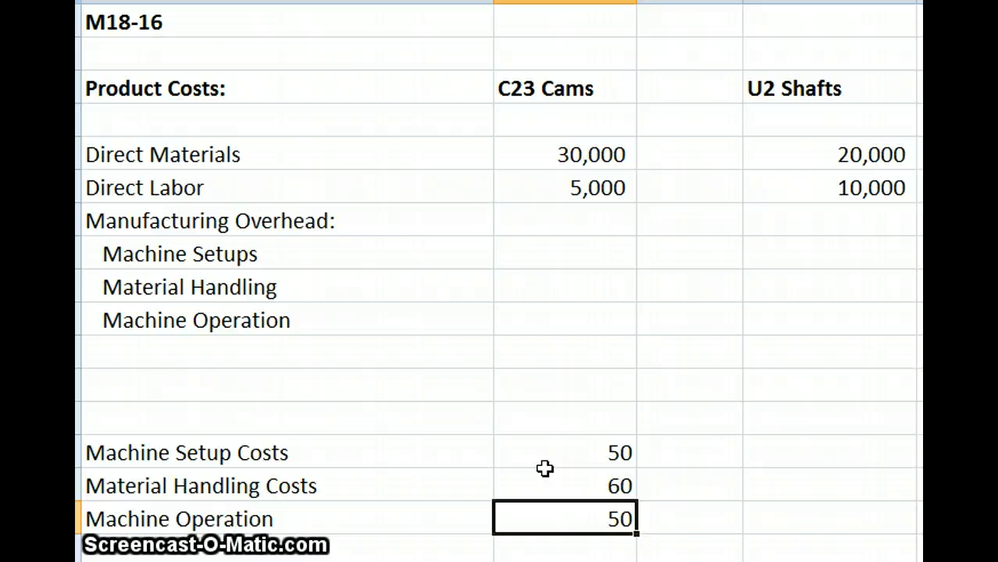
pyautogui.hotkey('ctrl', 'Up')
pyautogui.hotkey('ctrl', 'Up')
pyautogui.press('Down')
pyautogui.press('Down')
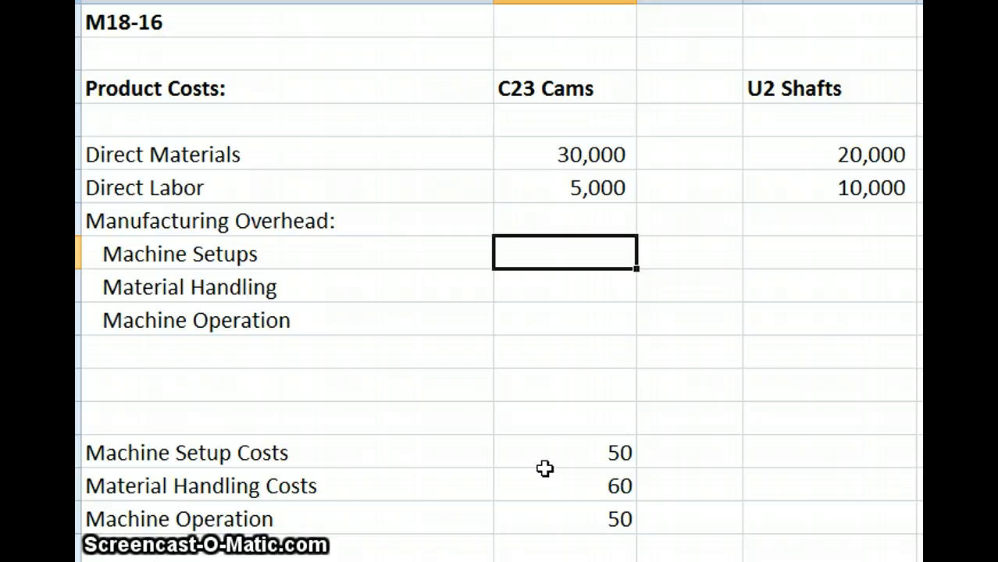
# Step: Enter C23 Cams overhead formulas =3*B14 (150), =12.5*B15 (750) and =4*B16 (200)
pyautogui.write('=')
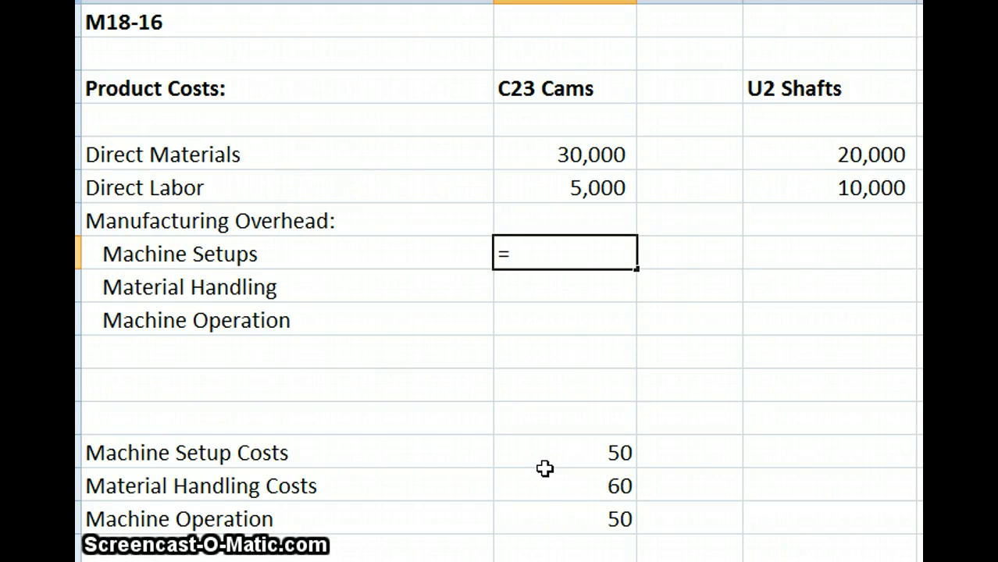
pyautogui.write('3')
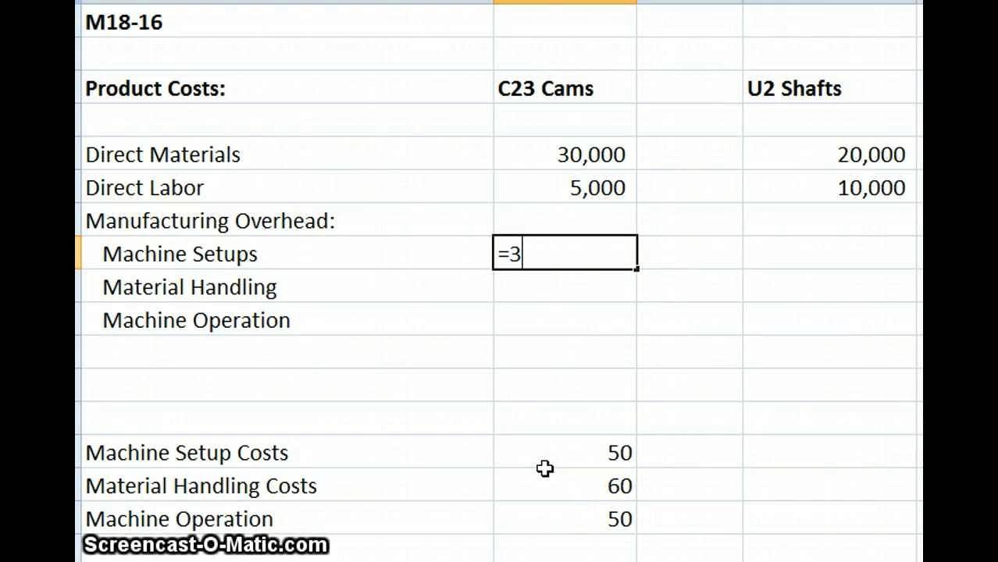
pyautogui.write('*')
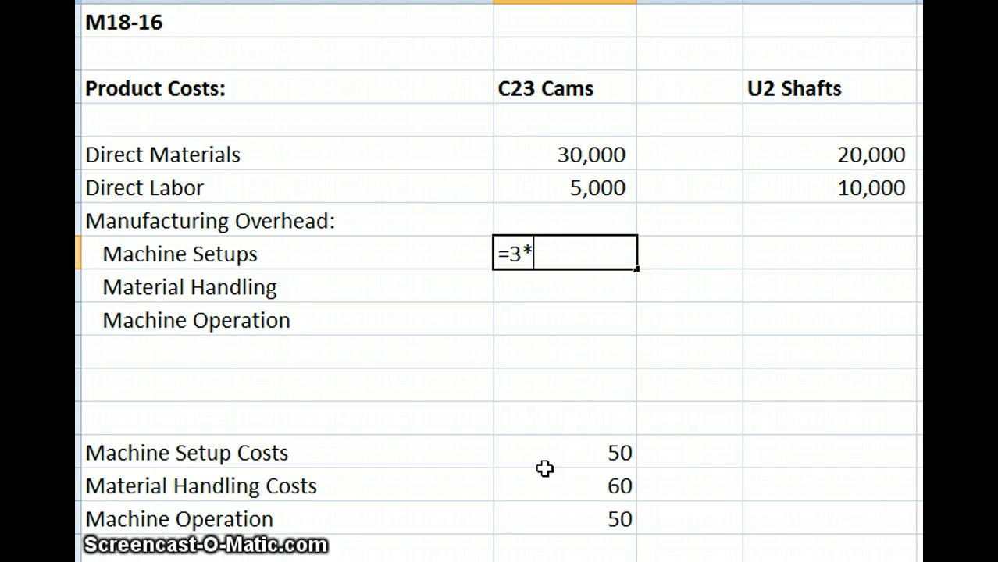
pyautogui.click(551, 460)
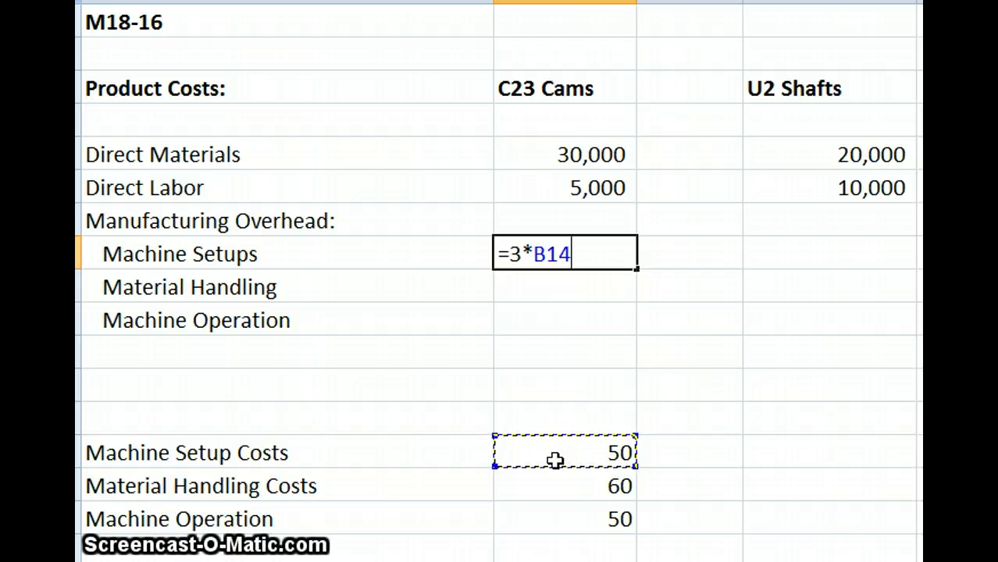
pyautogui.press('Return')
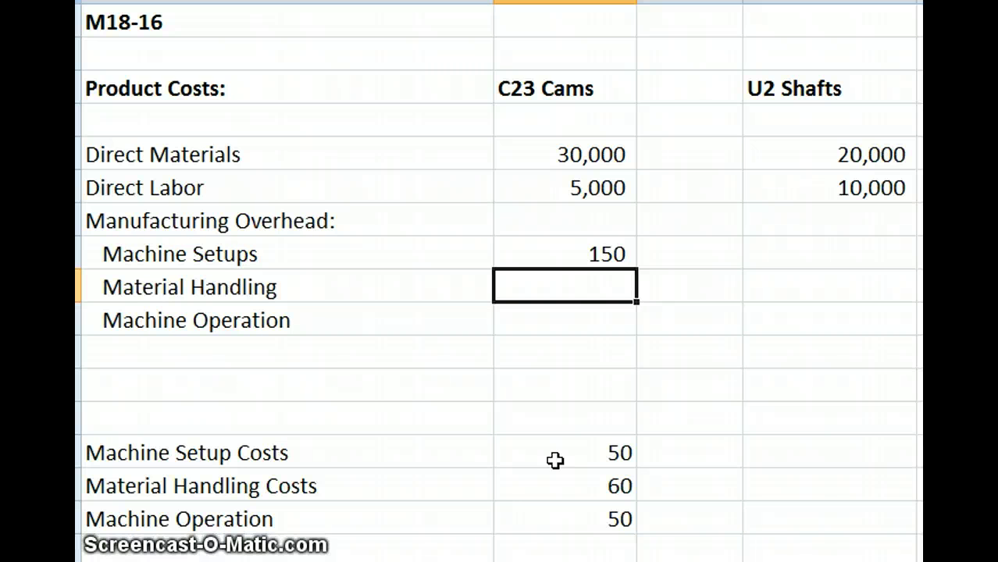
pyautogui.write('=')
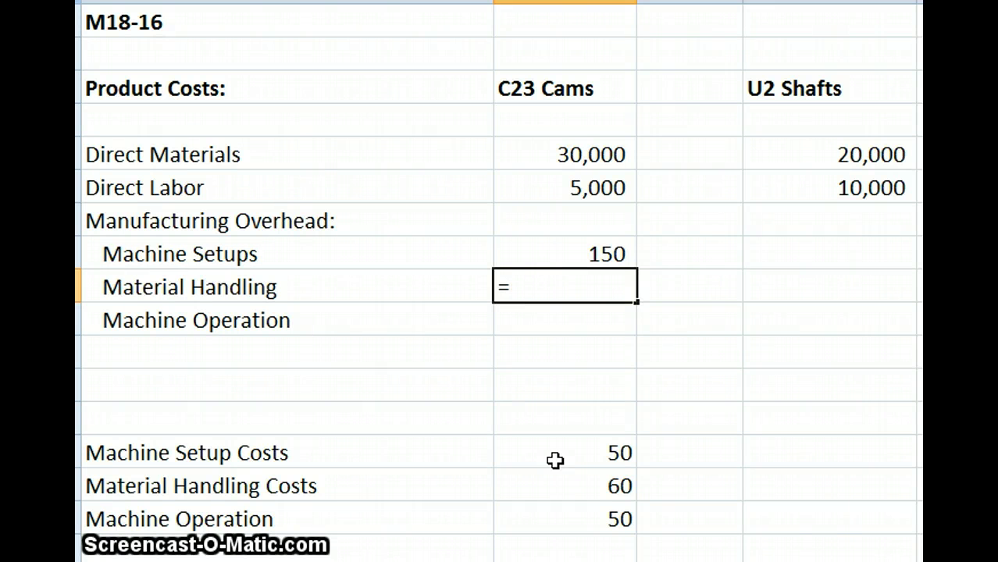
pyautogui.write('12.5*')
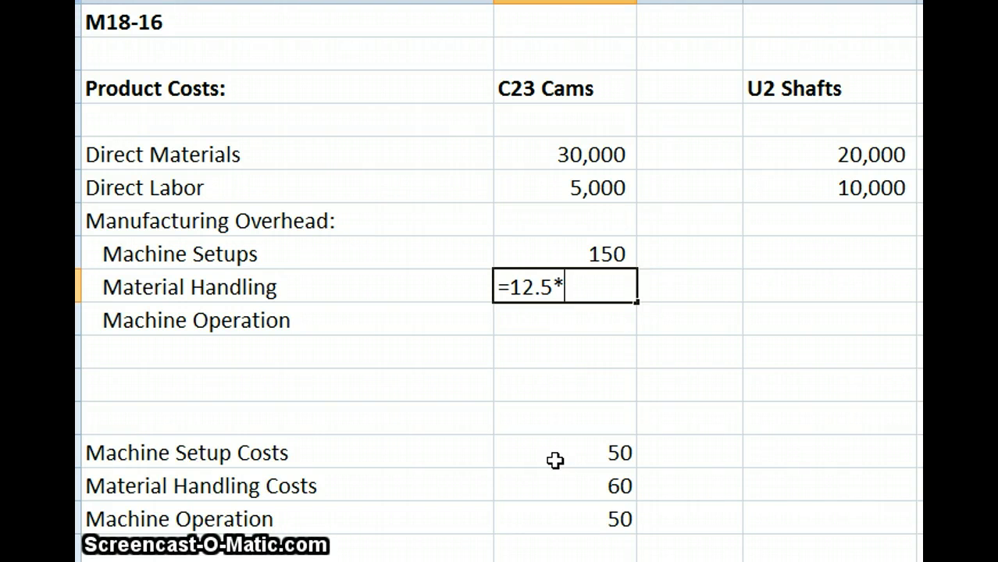
pyautogui.click(607, 482)
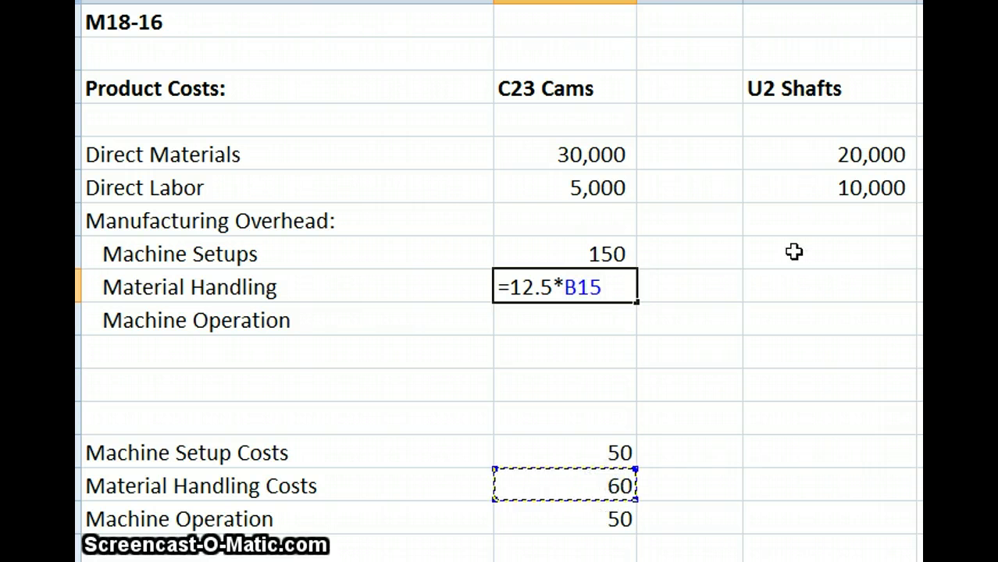
pyautogui.press('Return')
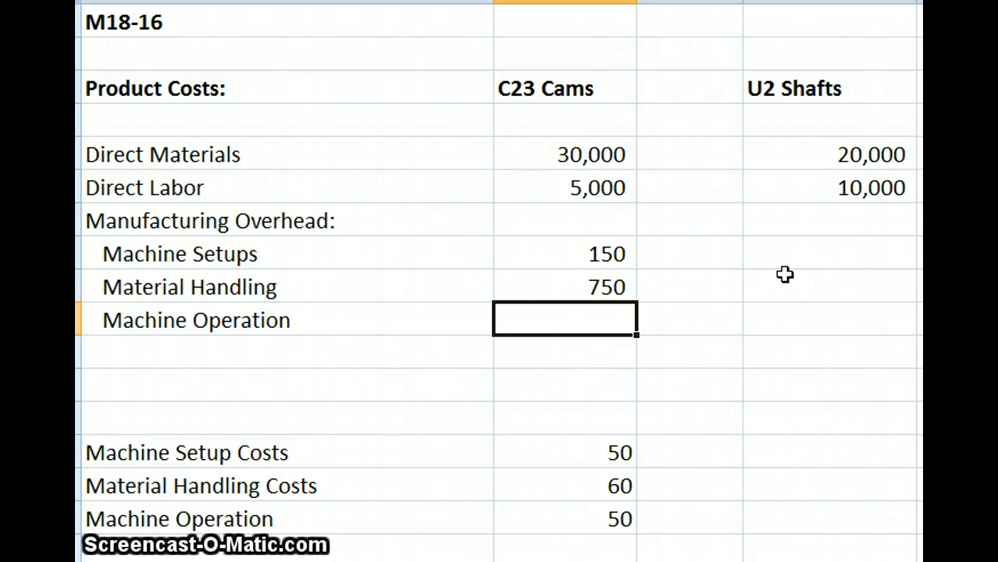
pyautogui.write('=')
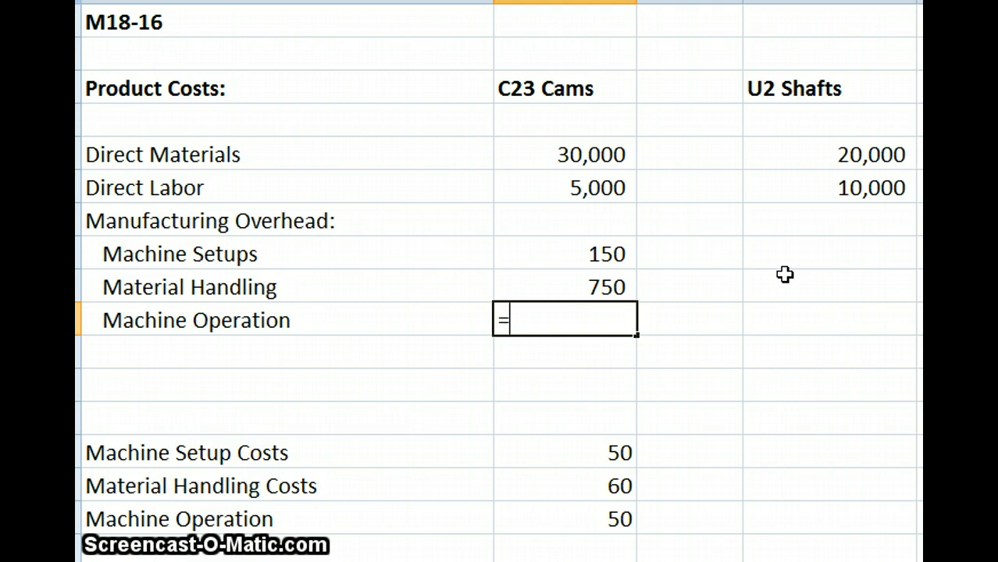
pyautogui.write('4')
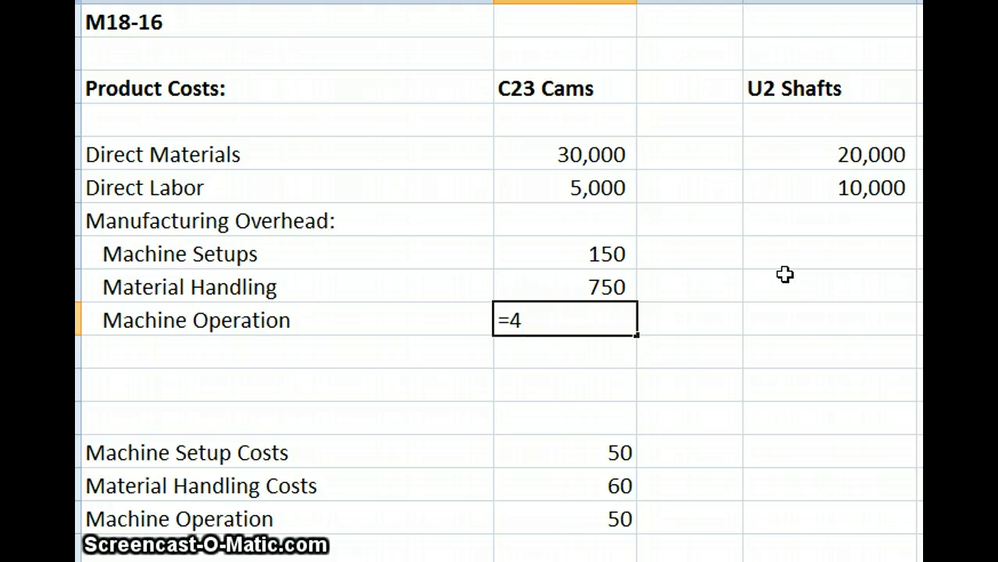
pyautogui.write('*')
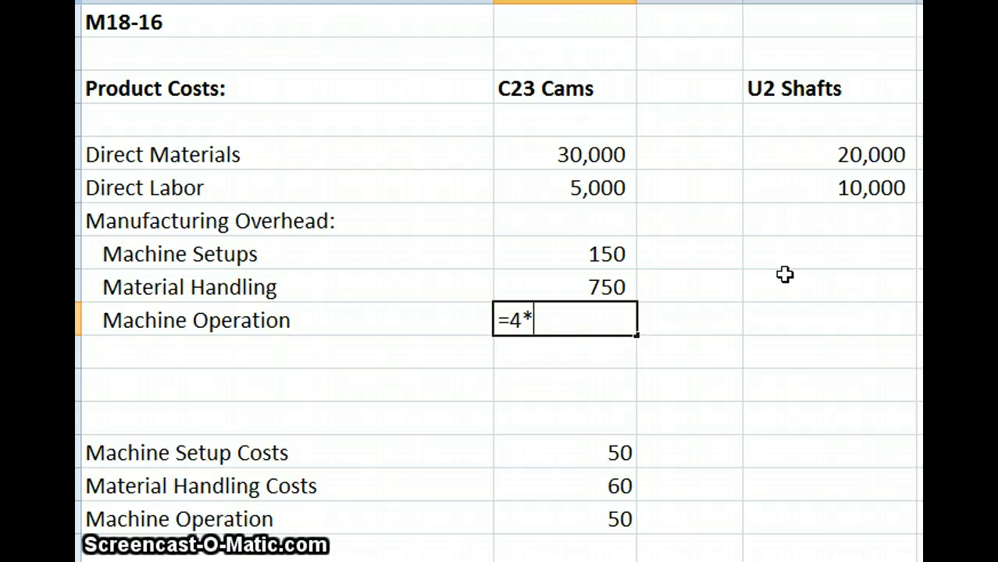
pyautogui.click(591, 519)
pyautogui.press('Return')
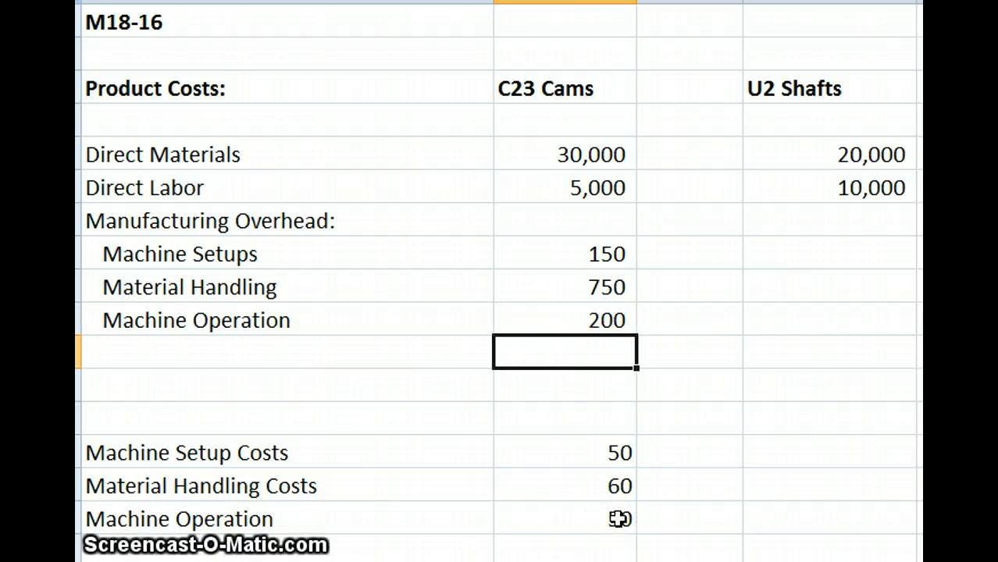
# Step: Set U2 Shafts Machine Setups cost to 350 with =7 times the setup rate
pyautogui.click(843, 248)
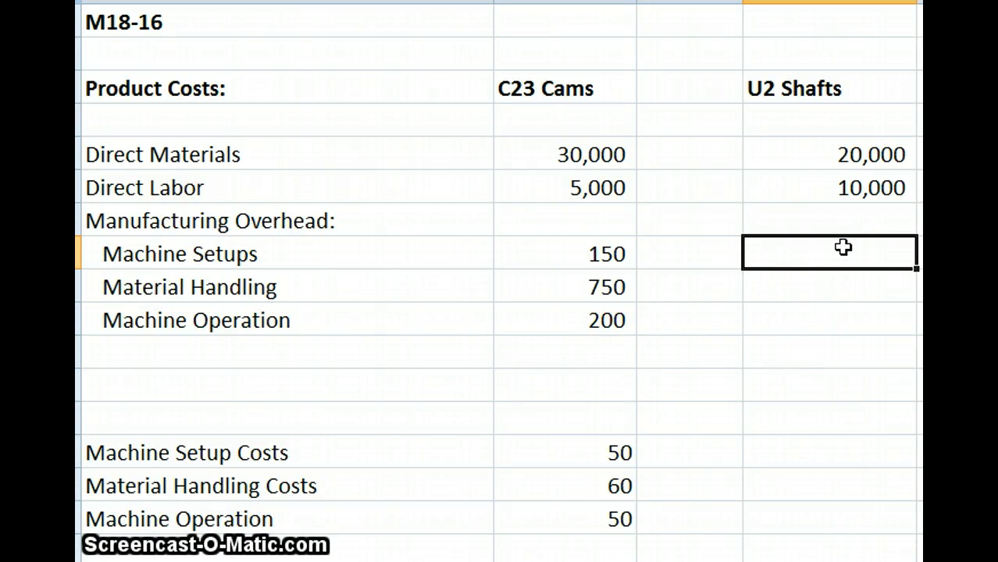
pyautogui.write('=')
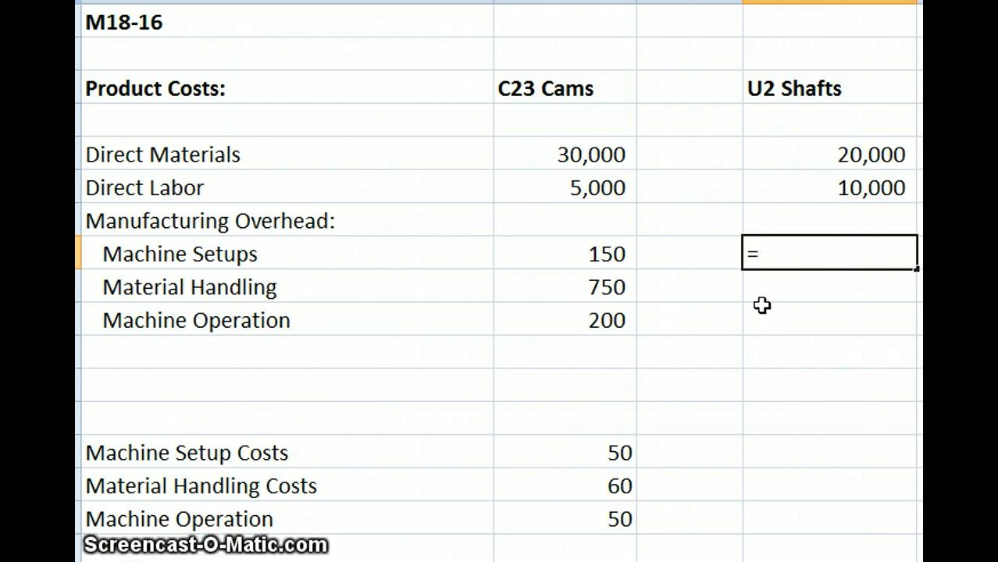
pyautogui.write('7')
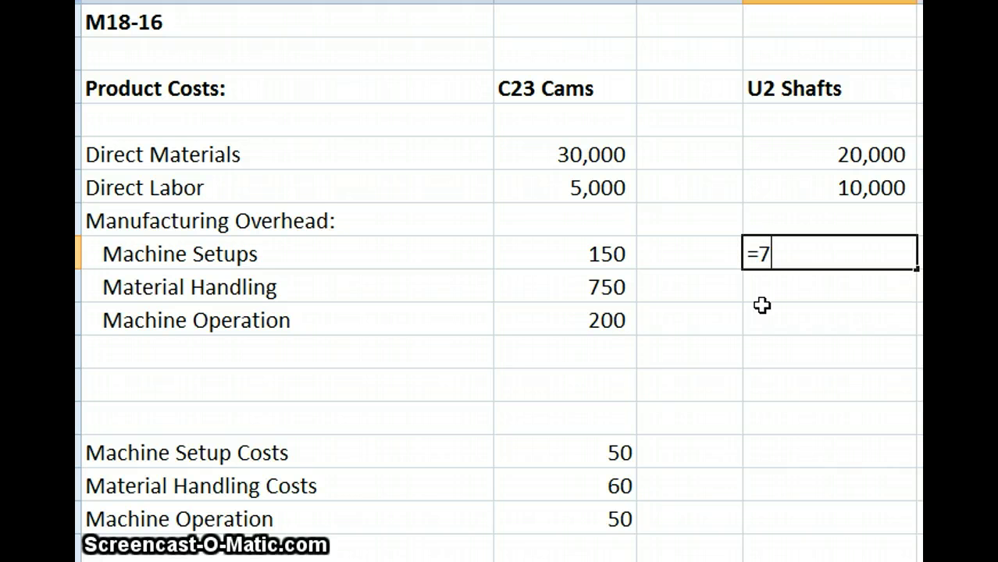
pyautogui.write('*')
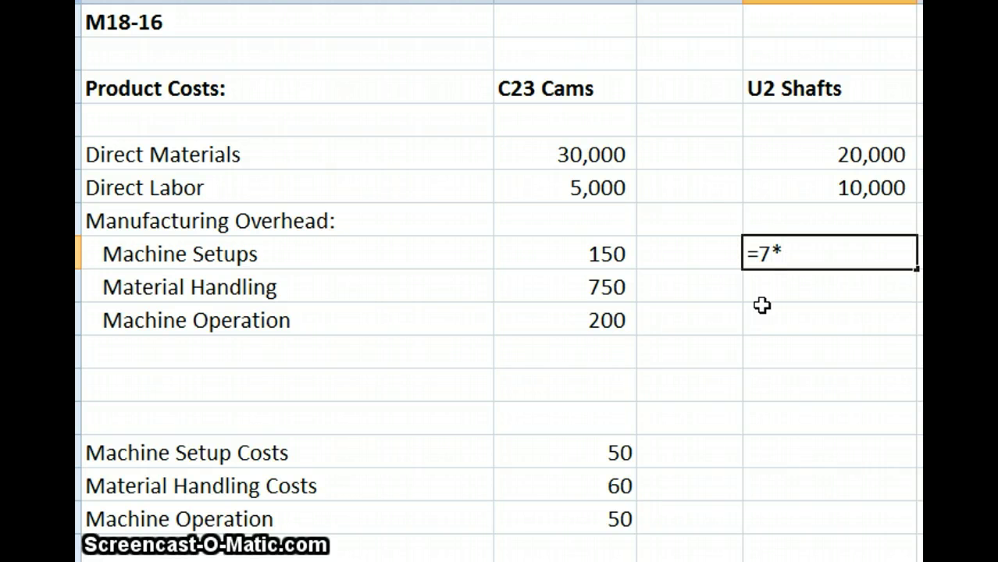
pyautogui.click(613, 450)
pyautogui.press('Return')
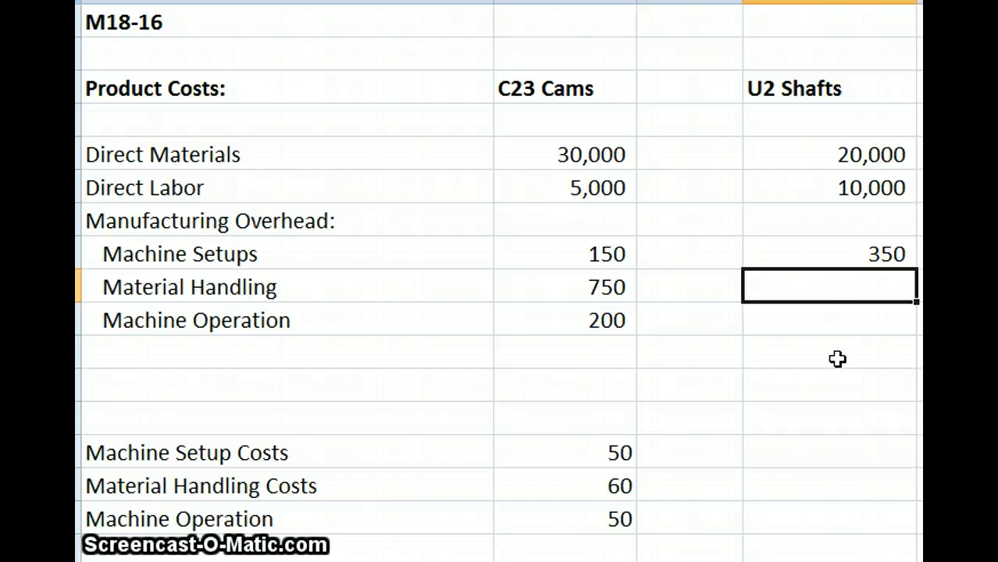
# Step: Enter U2 Shafts Material Handling =8*B15 (480) and Machine Operation =5*B16 (250)
pyautogui.write('=')
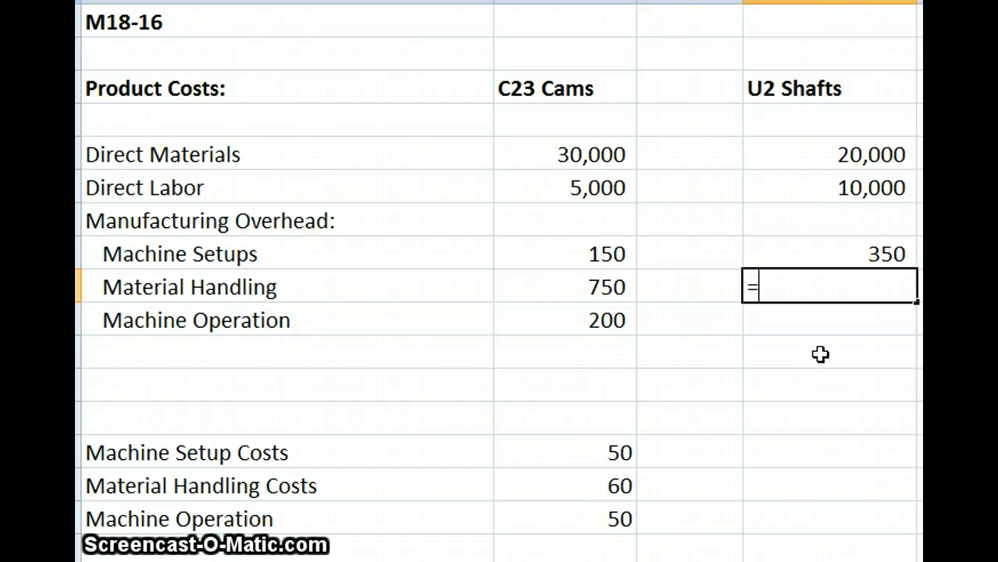
pyautogui.write('8')
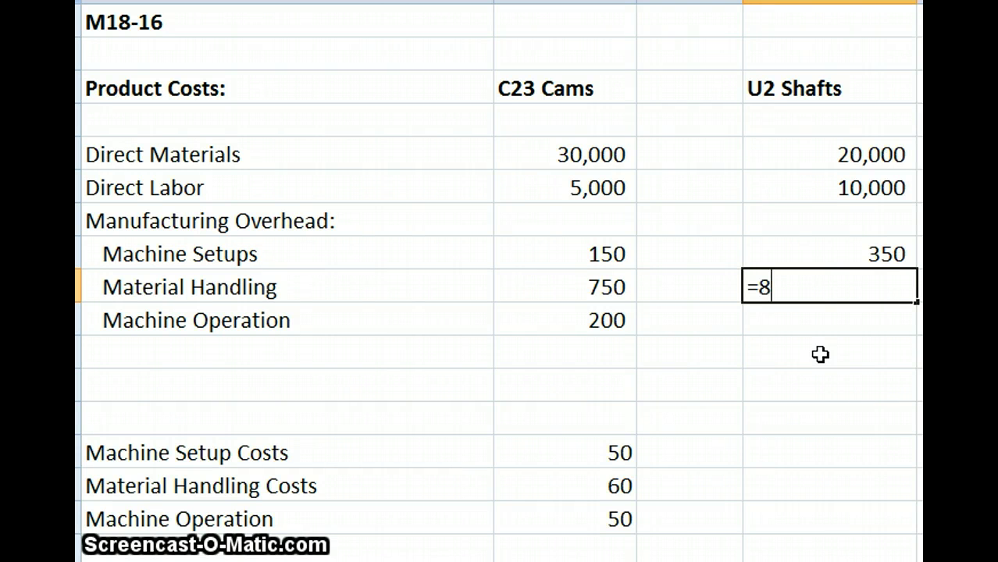
pyautogui.write('*')
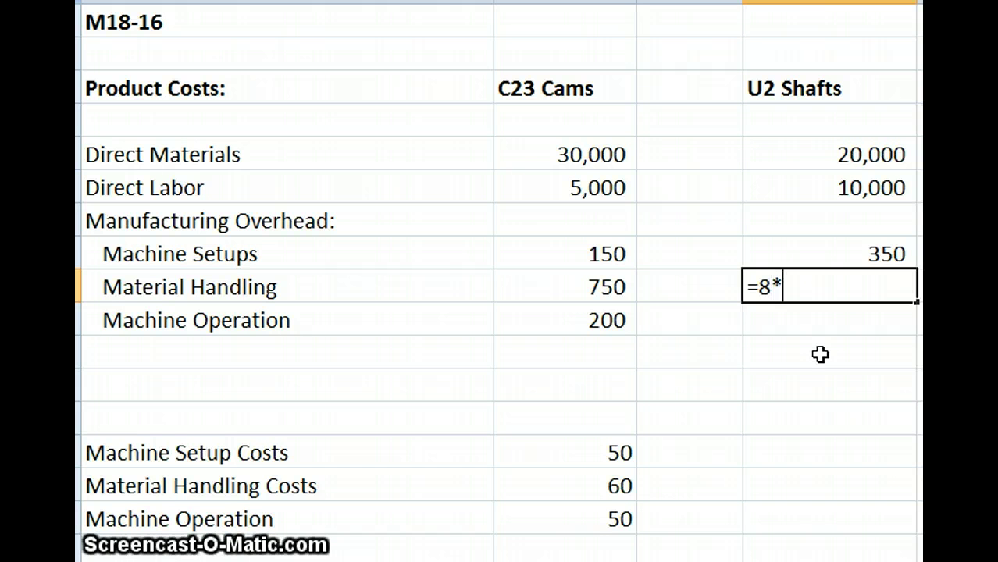
pyautogui.click(598, 493)
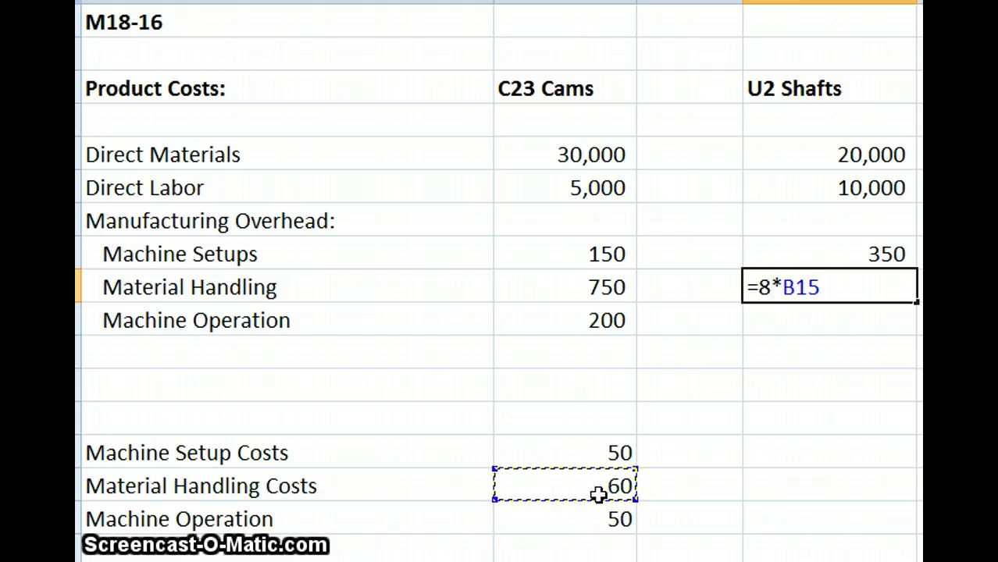
pyautogui.press('Return')
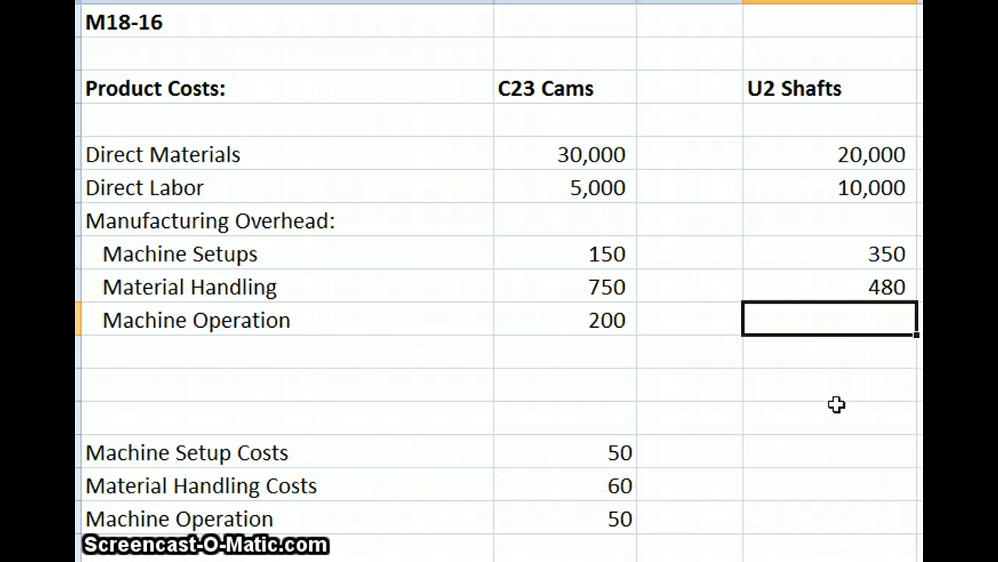
pyautogui.write('=')
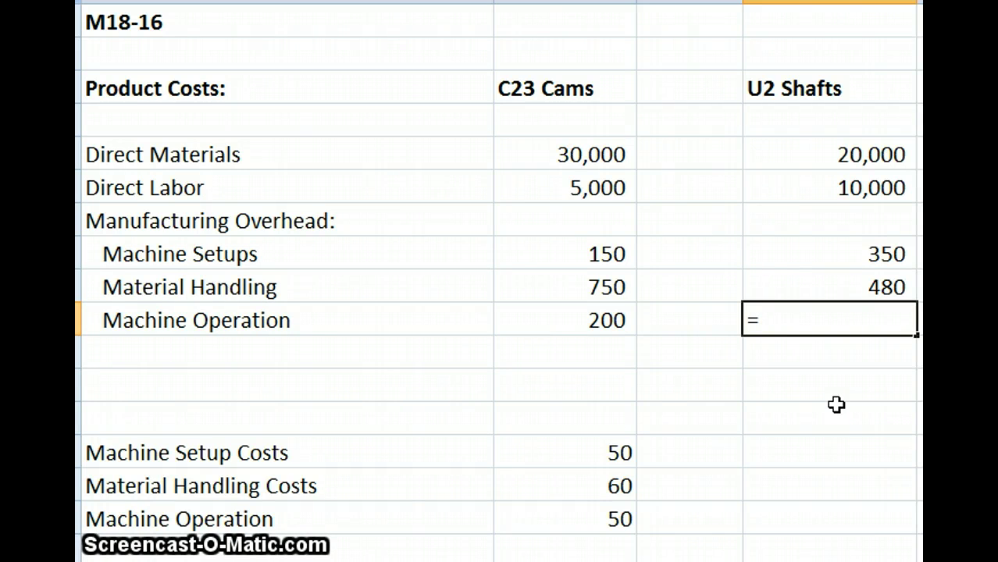
pyautogui.write('5')
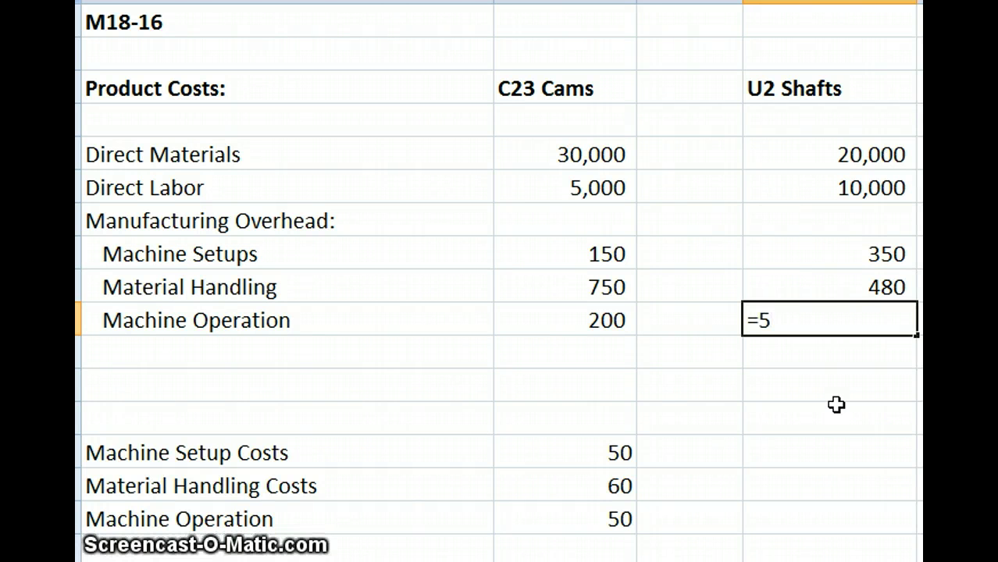
pyautogui.write('*')
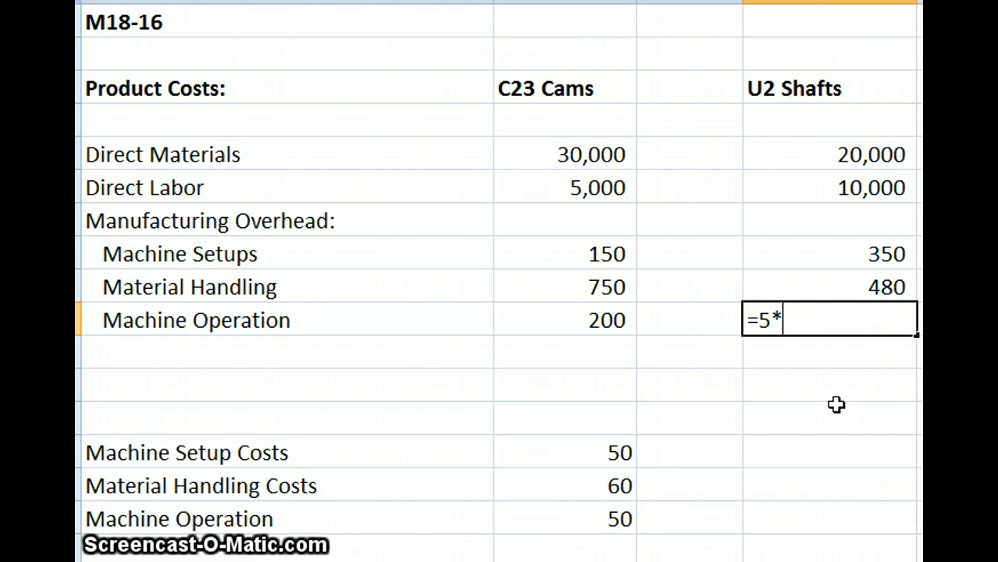
pyautogui.click(599, 519)
pyautogui.press('Return')
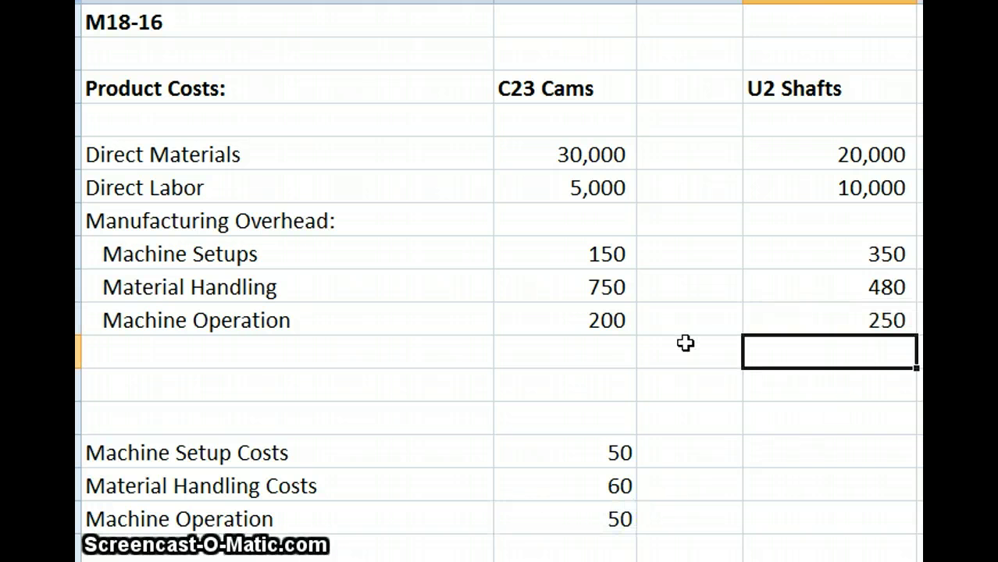
pyautogui.click(602, 320)
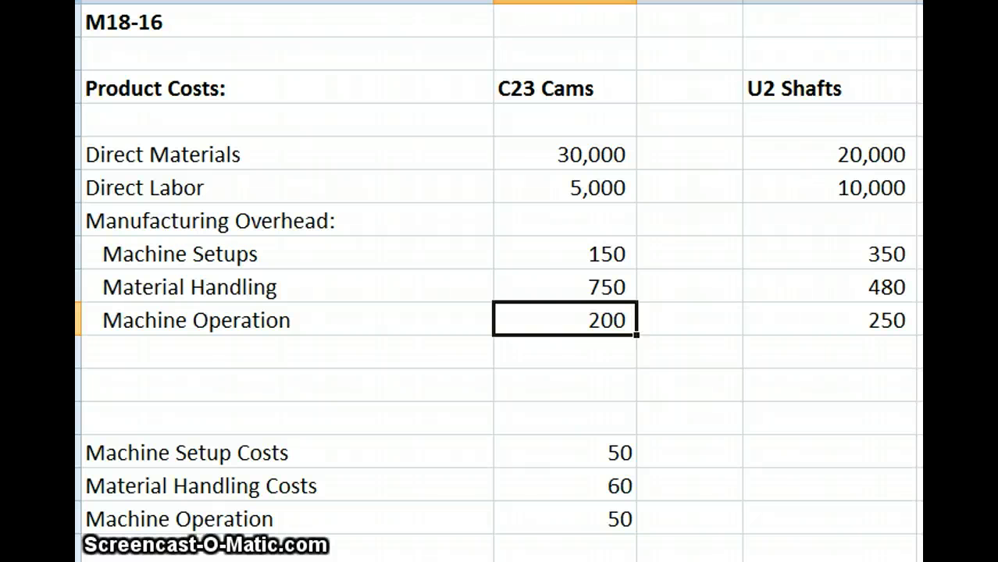
# Step: Add a thick bottom border under the Machine Operation costs 200 and 250
pyautogui.click(335, 1)
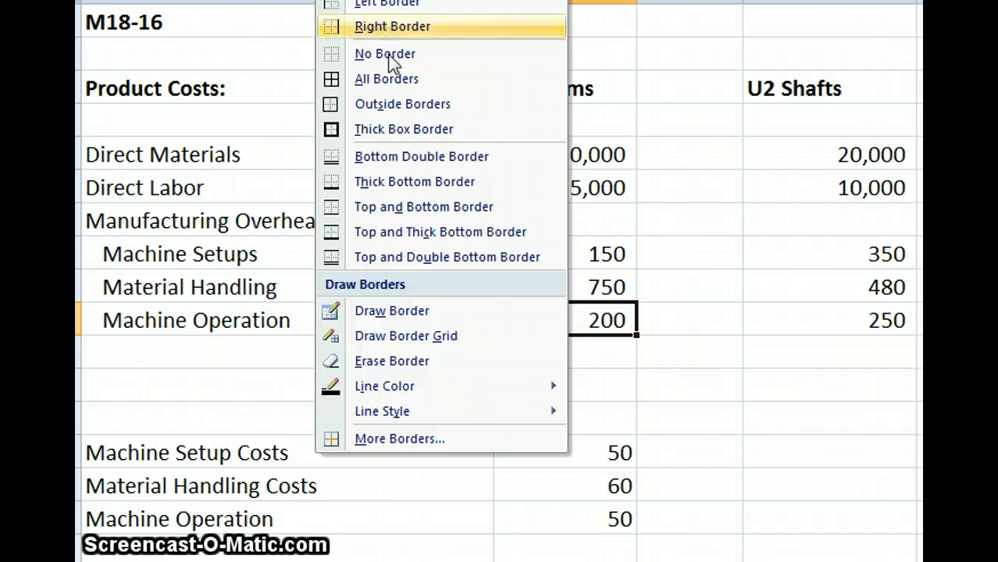
pyautogui.click(434, 182)
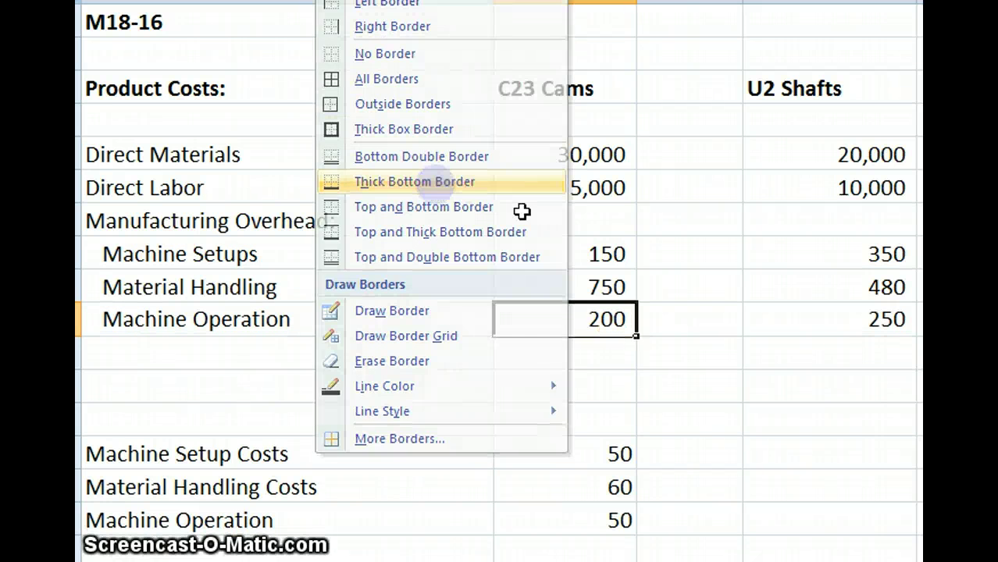
pyautogui.click(806, 315)
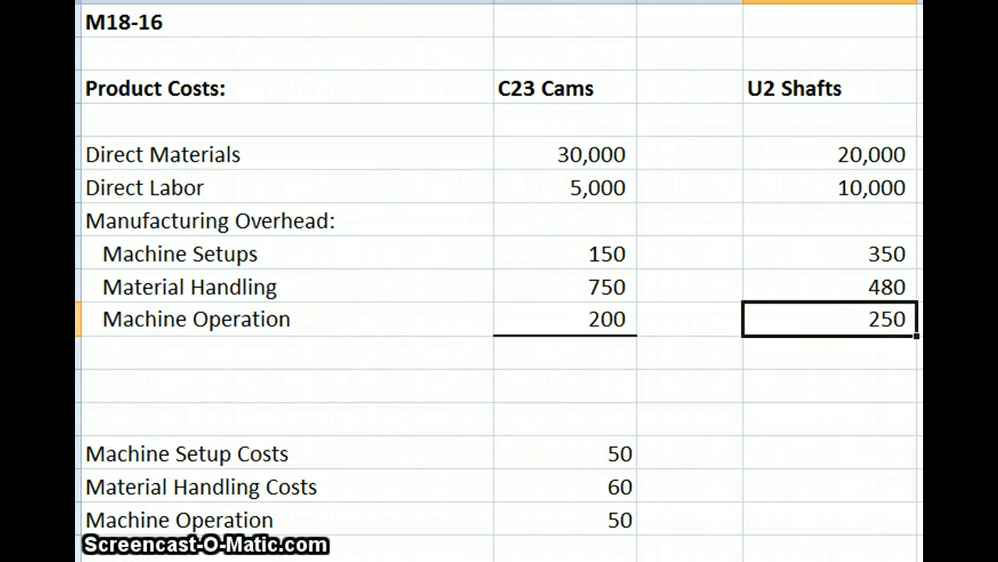
pyautogui.click(601, 354)
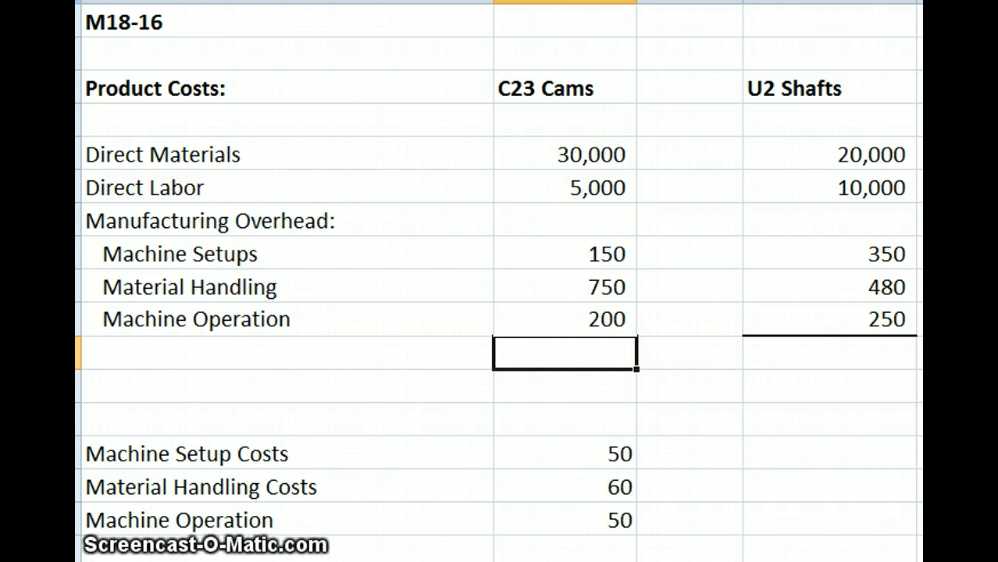
# Step: AutoSum the C23 Cams costs from 30,000 through 200 for a 36,100 total and copy it
pyautogui.hotkey('alt', '=')
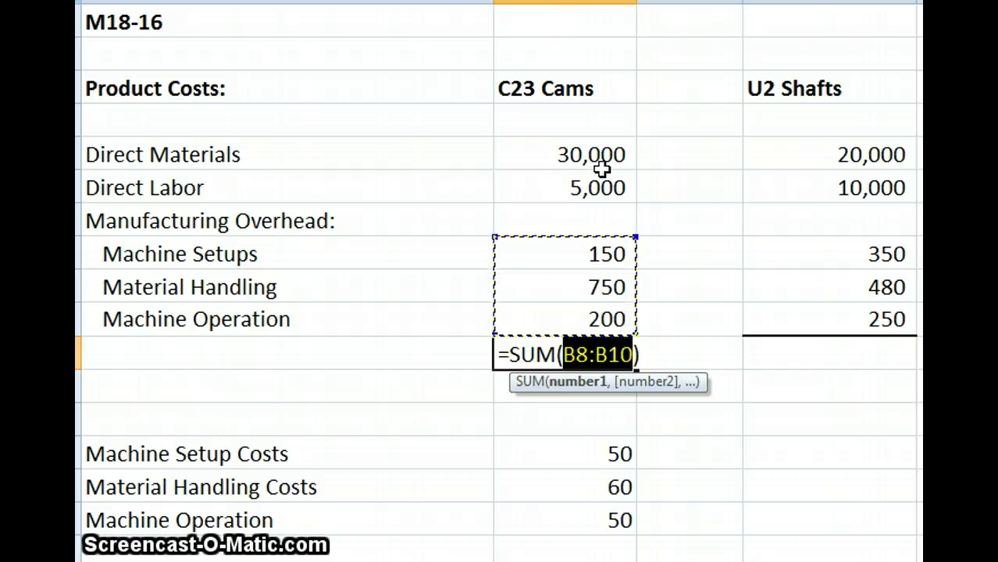
pyautogui.moveTo(602, 154); pyautogui.dragTo(588, 321)
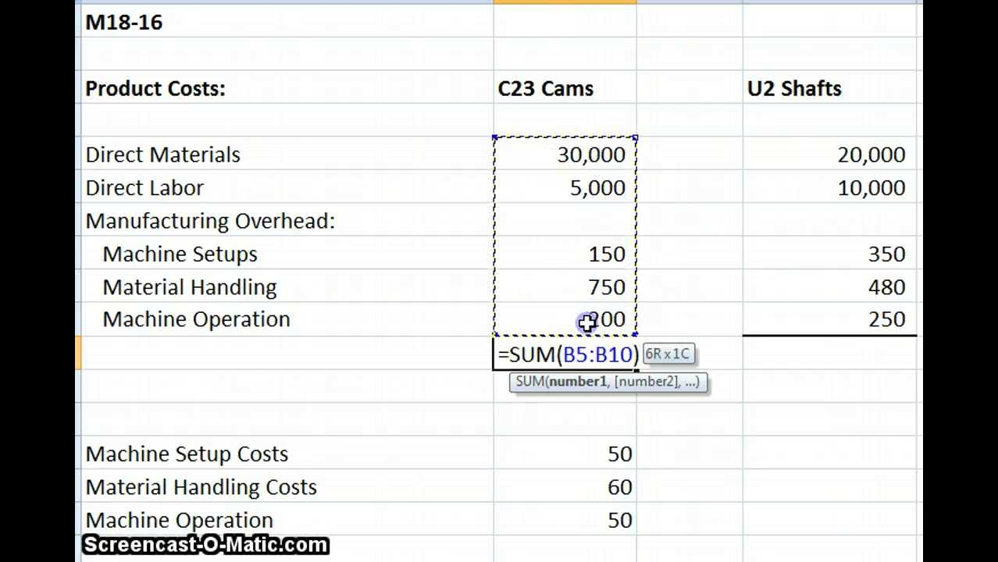
pyautogui.press('Return')
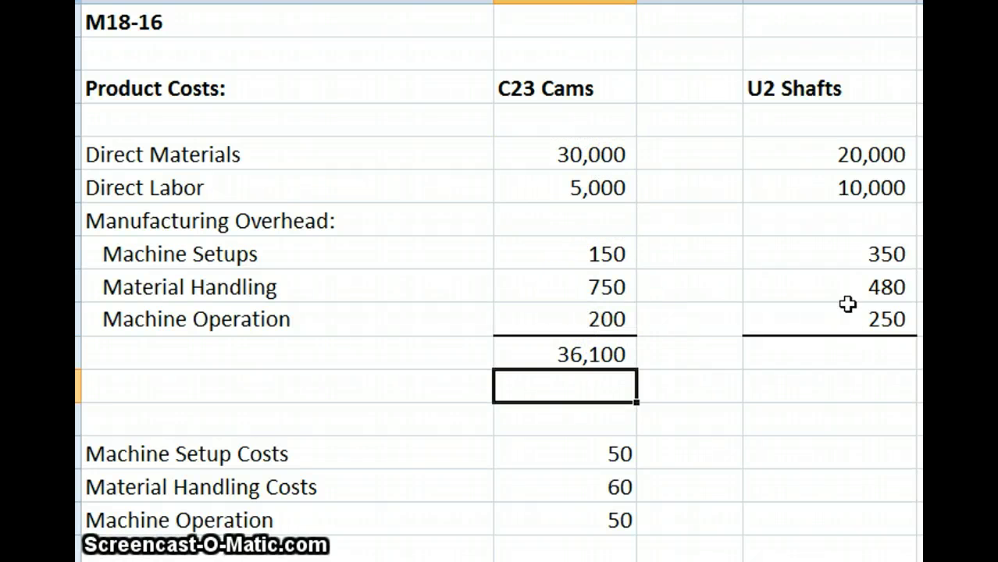
pyautogui.click(570, 355)
pyautogui.rightClick(570, 356)
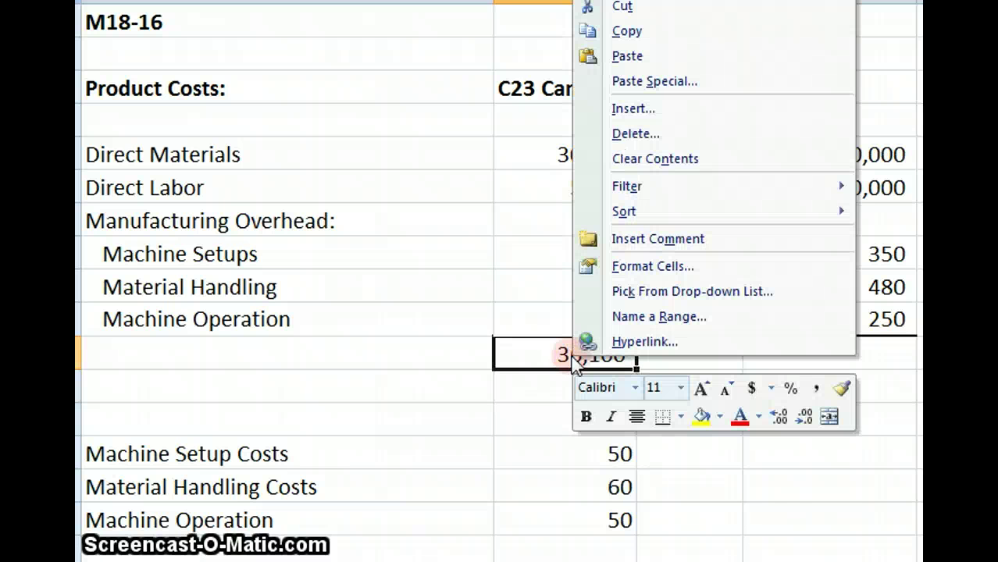
# Step: Paste the total formula into the U2 Shafts column, giving 31,080
pyautogui.click(690, 33)
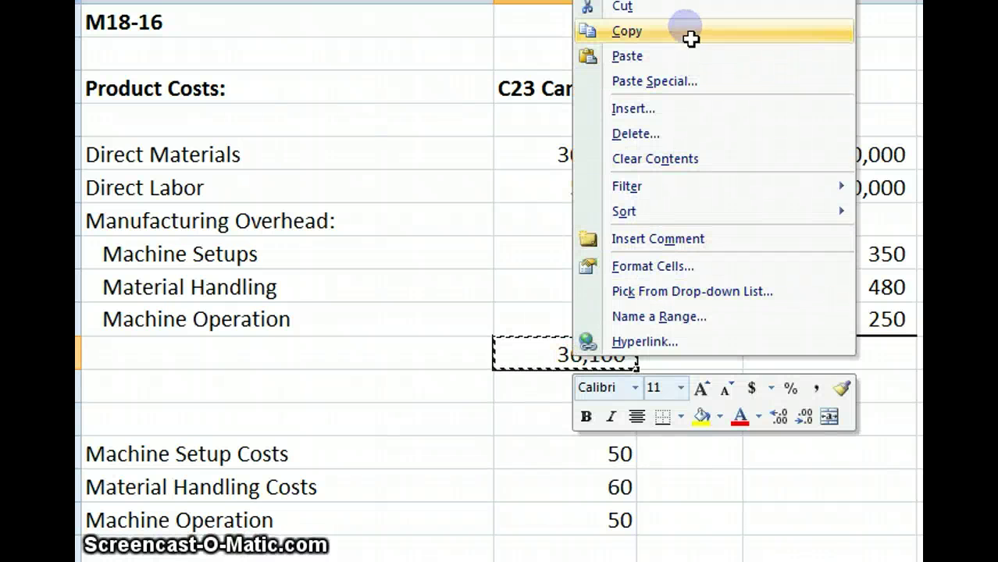
pyautogui.click(856, 354)
pyautogui.rightClick(856, 354)
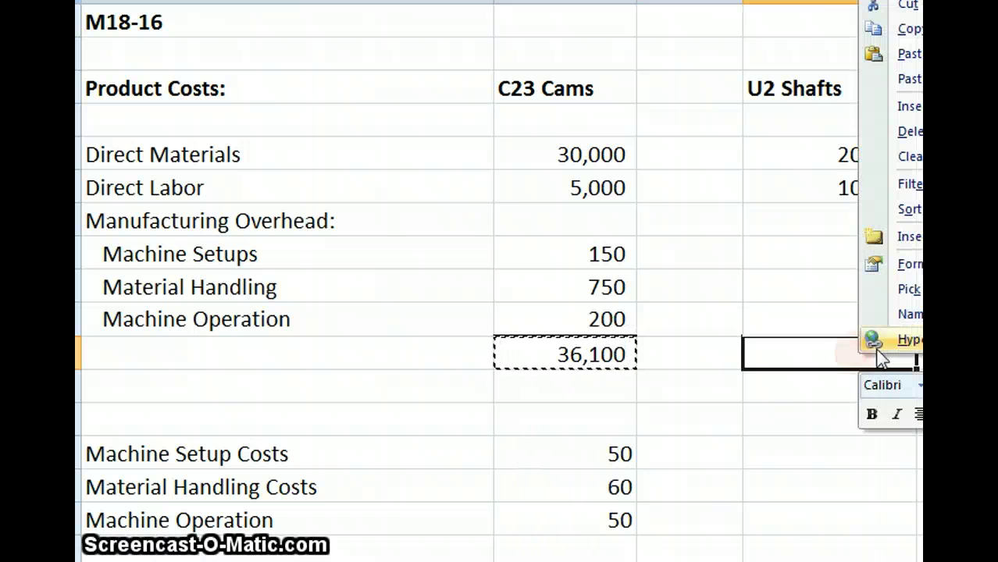
pyautogui.click(878, 54)
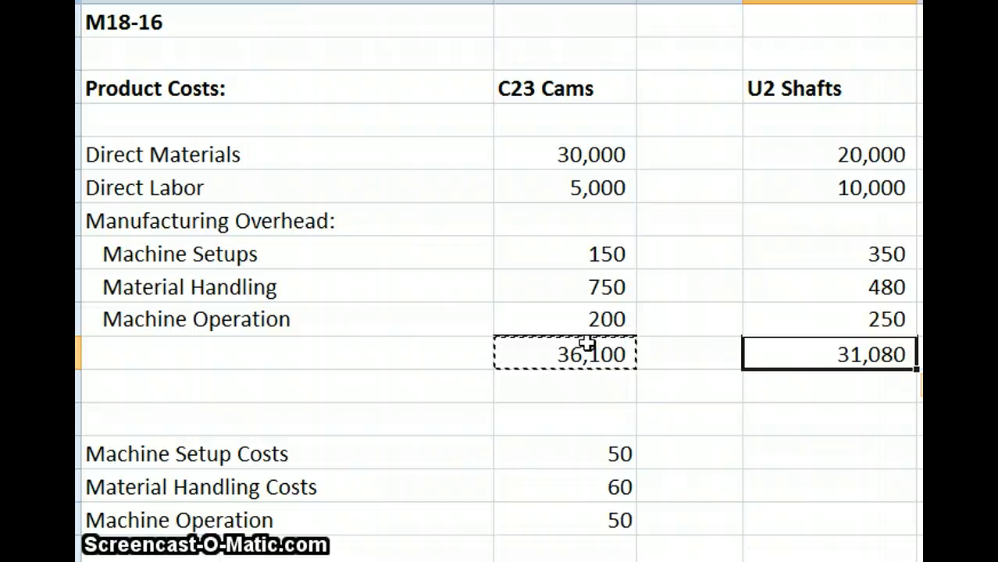
pyautogui.click(269, 328)
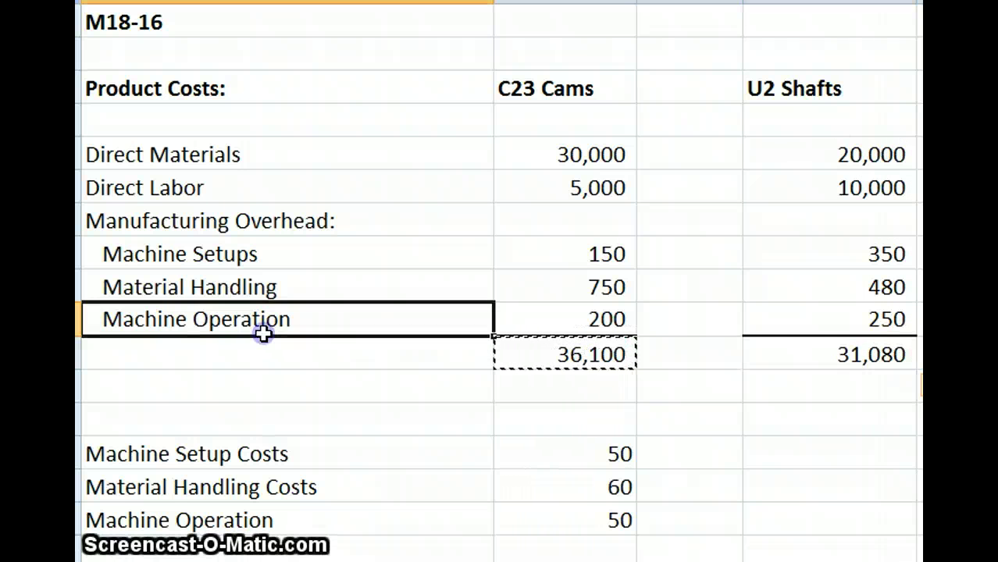
pyautogui.click(250, 354)
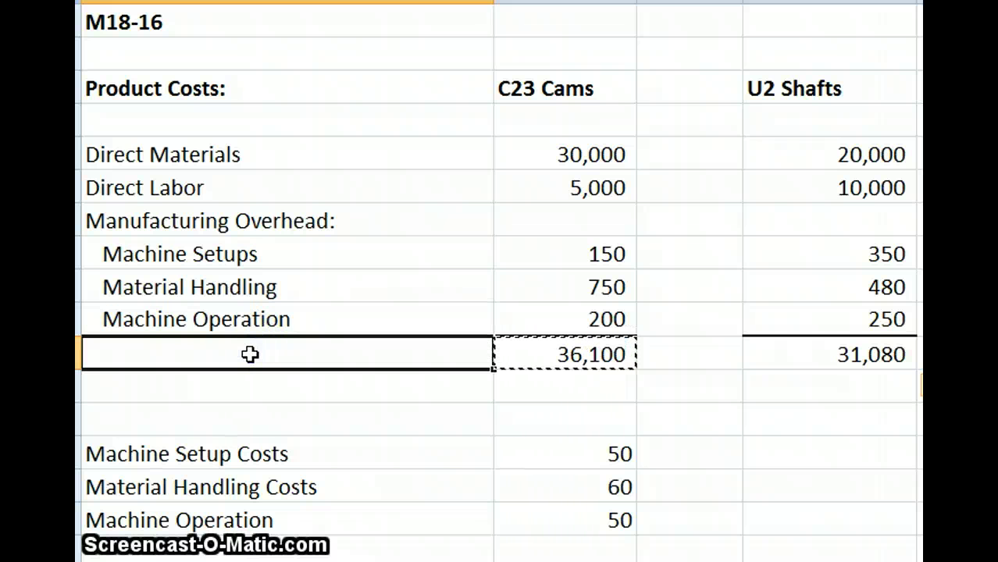
# Step: Label the rows 'Total job costs' and 'Units produced'
pyautogui.write('Tot')
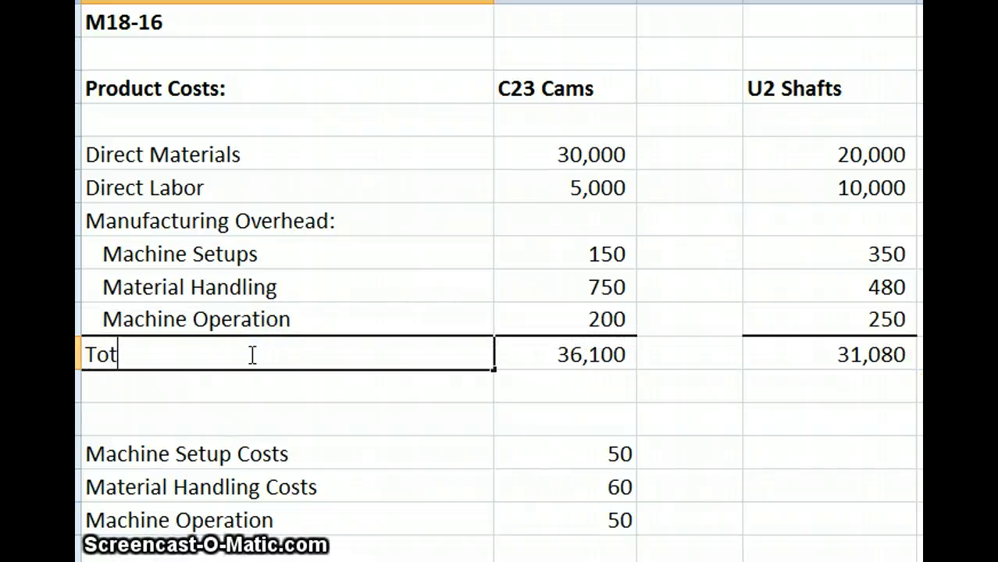
pyautogui.write('al job ')
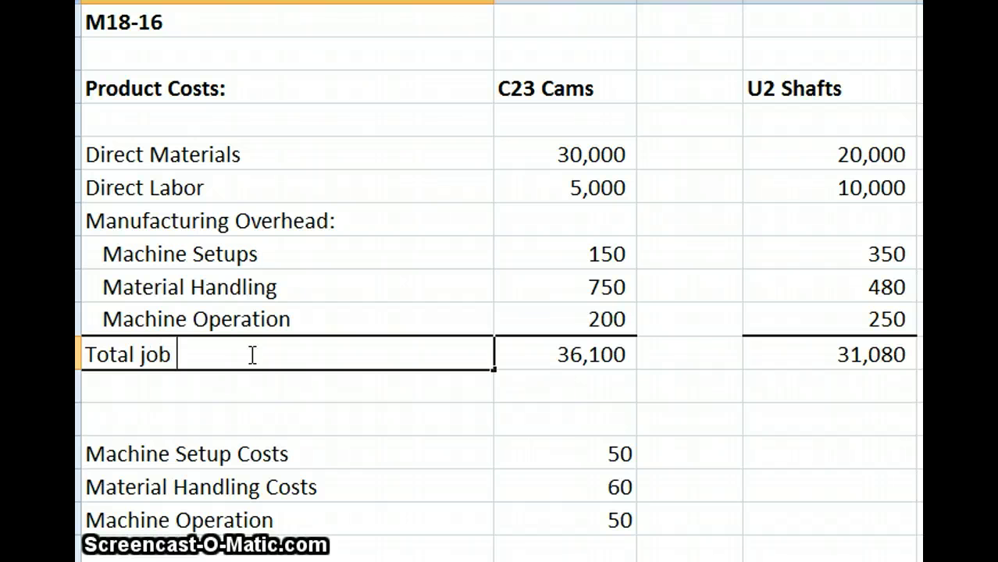
pyautogui.write('costs')
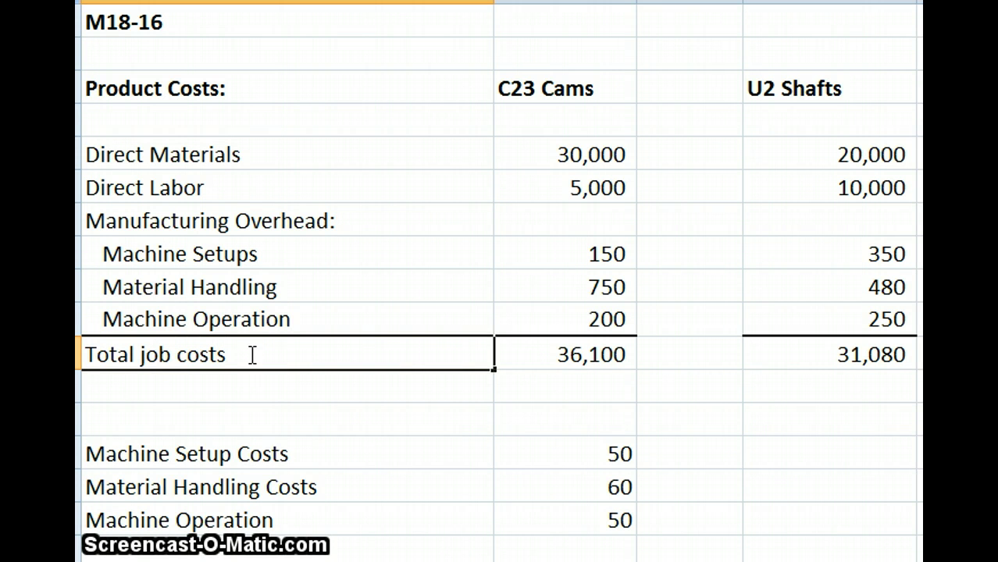
pyautogui.press('Return')
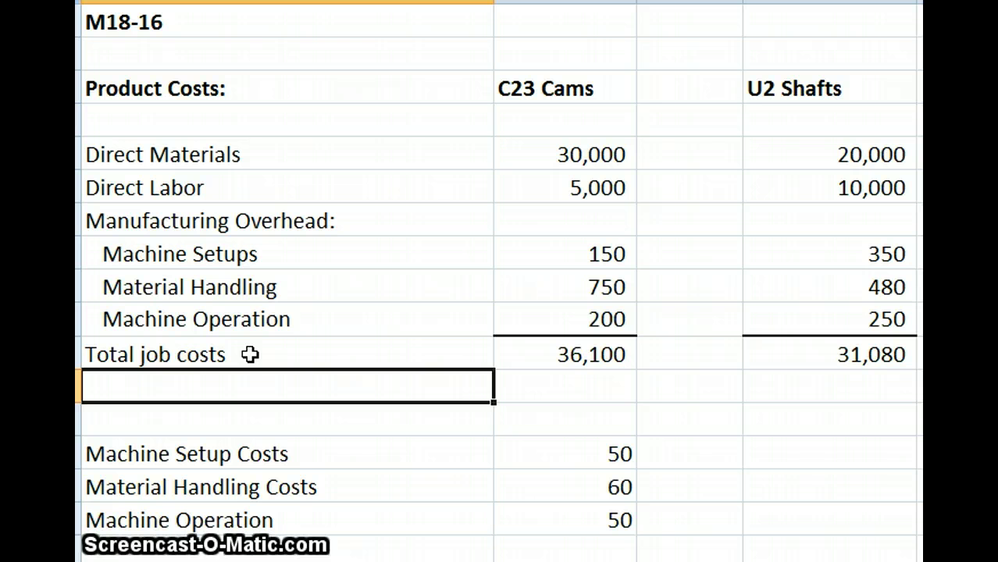
pyautogui.write('U')
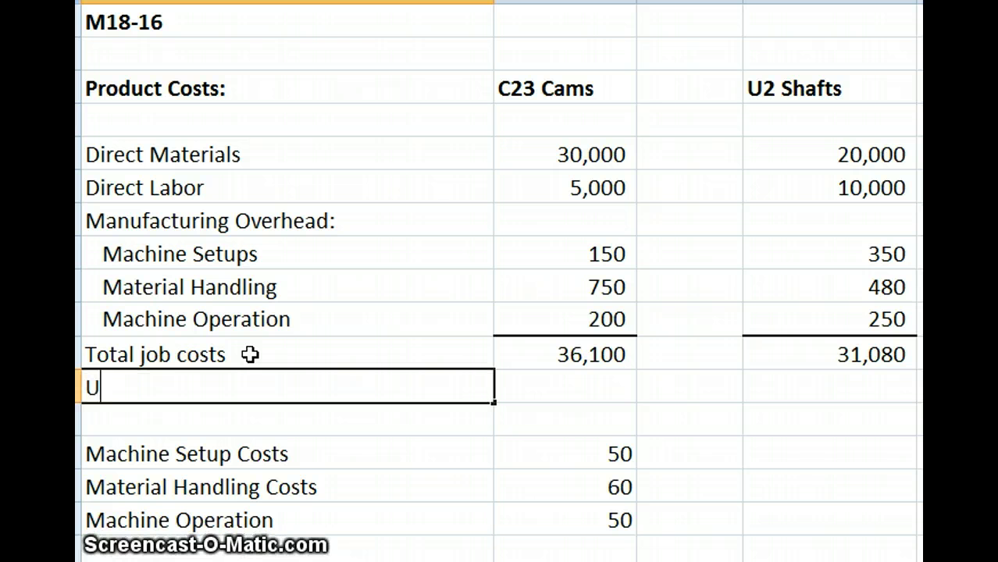
pyautogui.write('nits produc')
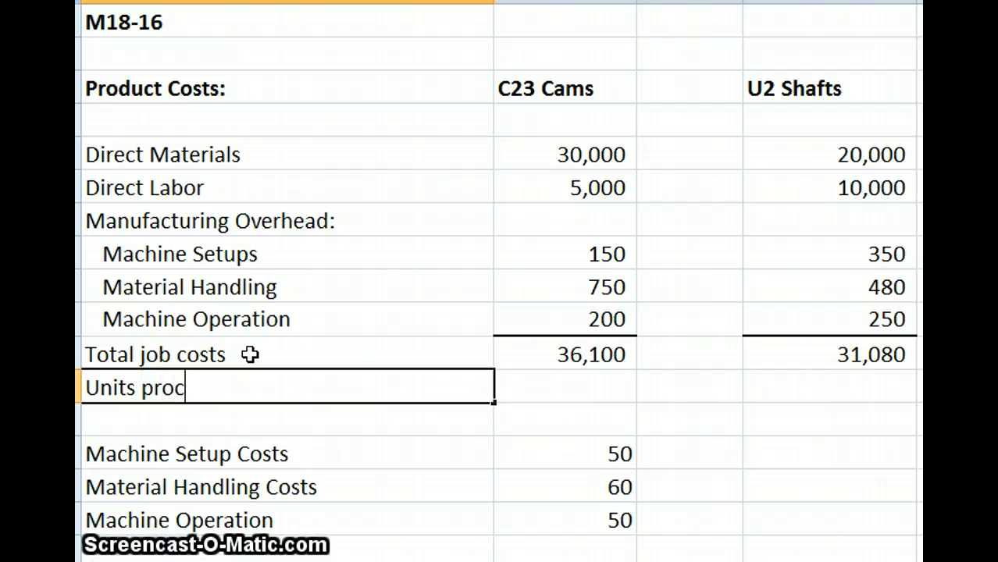
pyautogui.press('BackSpace')
pyautogui.write('duced')
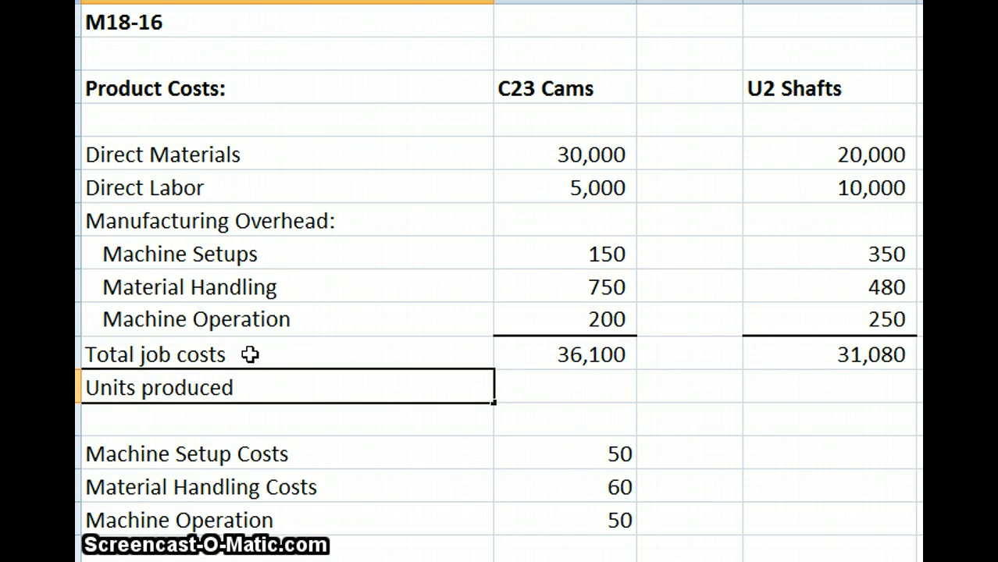
pyautogui.press('Tab')
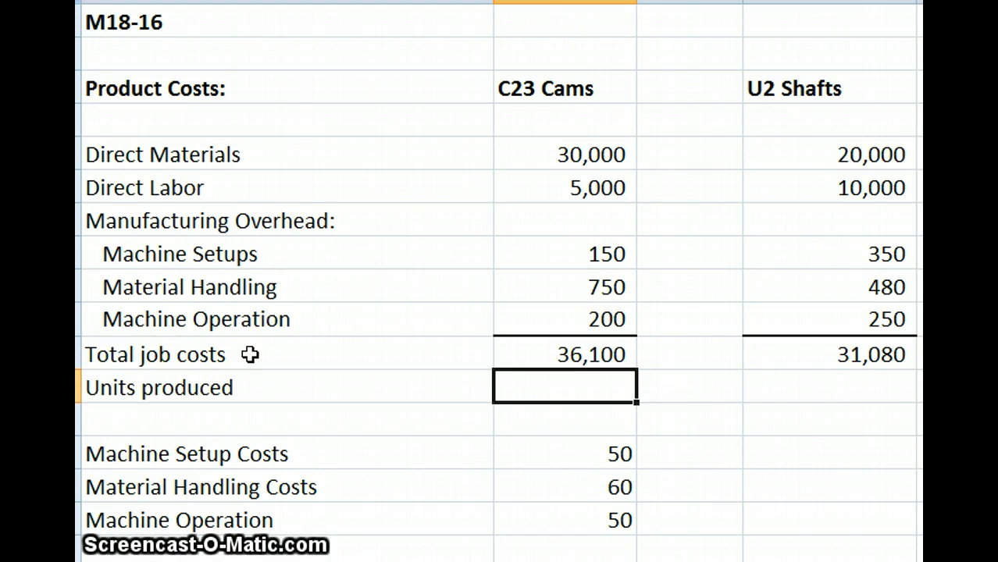
# Step: Enter 500 units for C23 Cams and 300 units for U2 Shafts
pyautogui.write('500')
pyautogui.press('Tab')
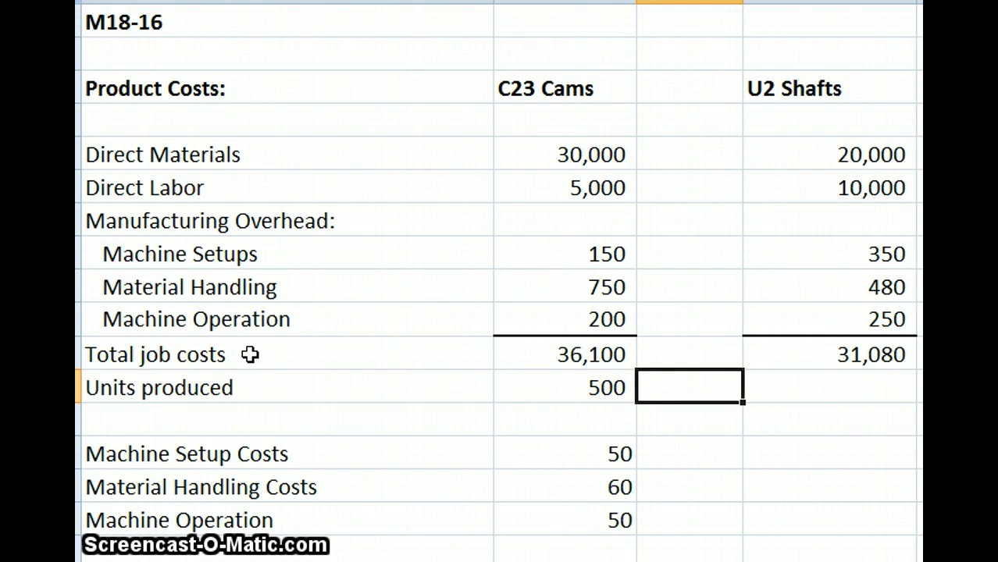
pyautogui.press('Tab')
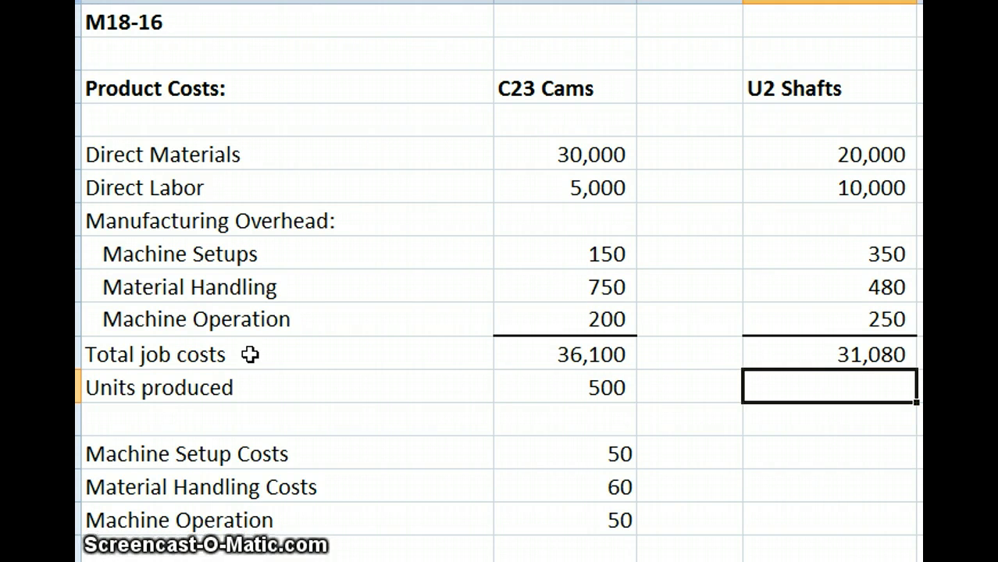
pyautogui.write('300')
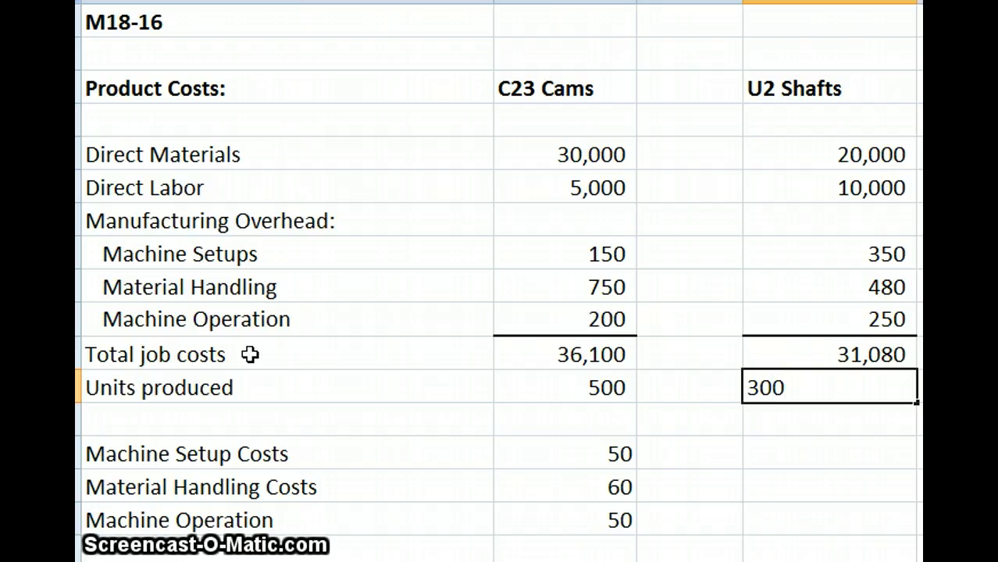
pyautogui.press('Return')
pyautogui.click(555, 374)
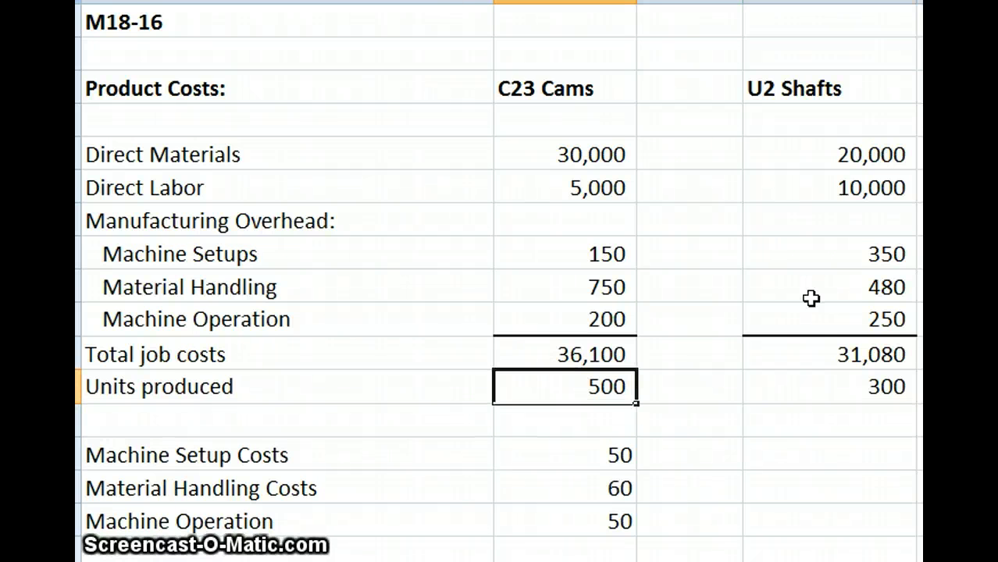
pyautogui.click(848, 390)
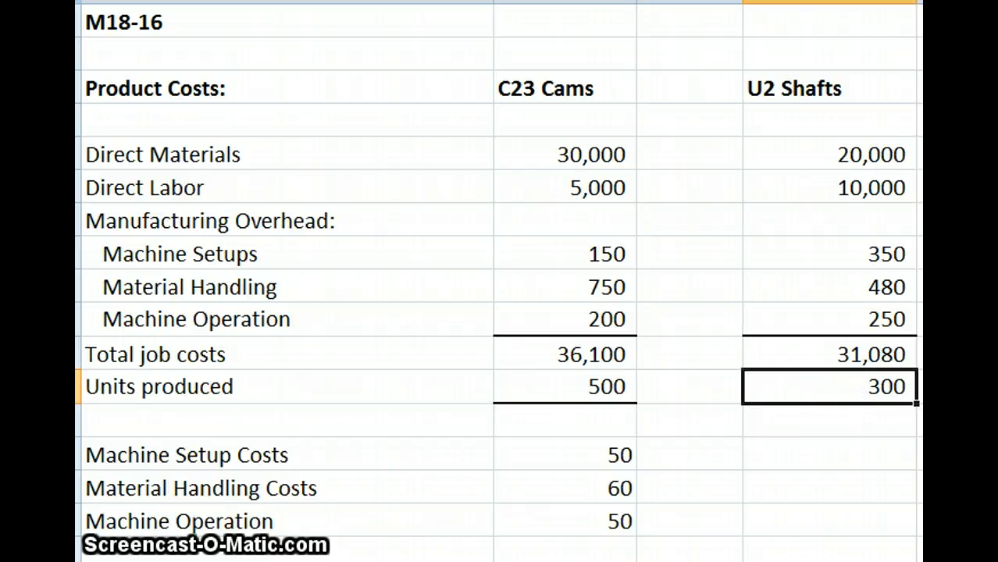
# Step: Add a 'Per Unit cost' row with C23 Cams =B11/B12 shown as $72.20
pyautogui.click(166, 429)
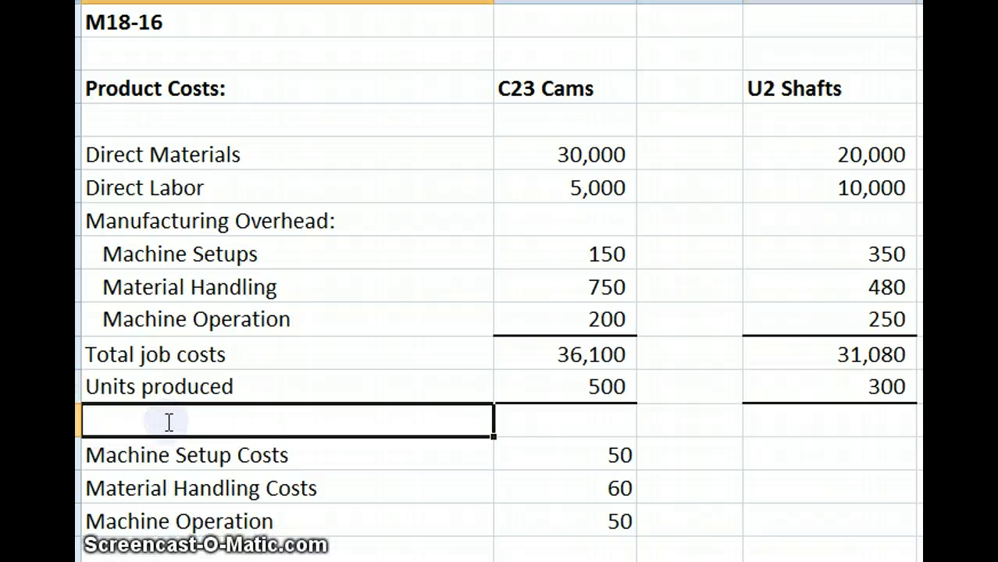
pyautogui.write('Per Unit')
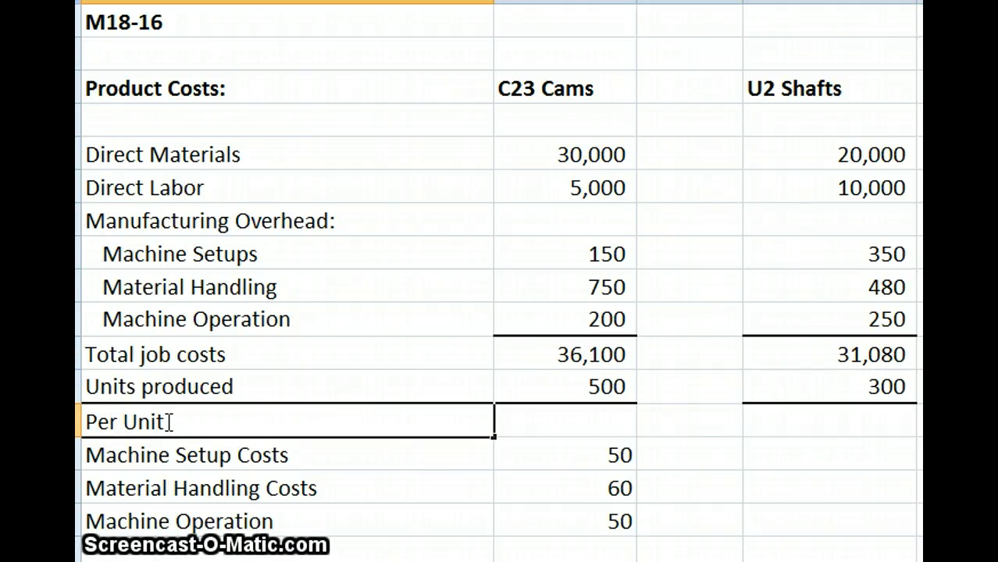
pyautogui.write(' cost')
pyautogui.click(576, 417)
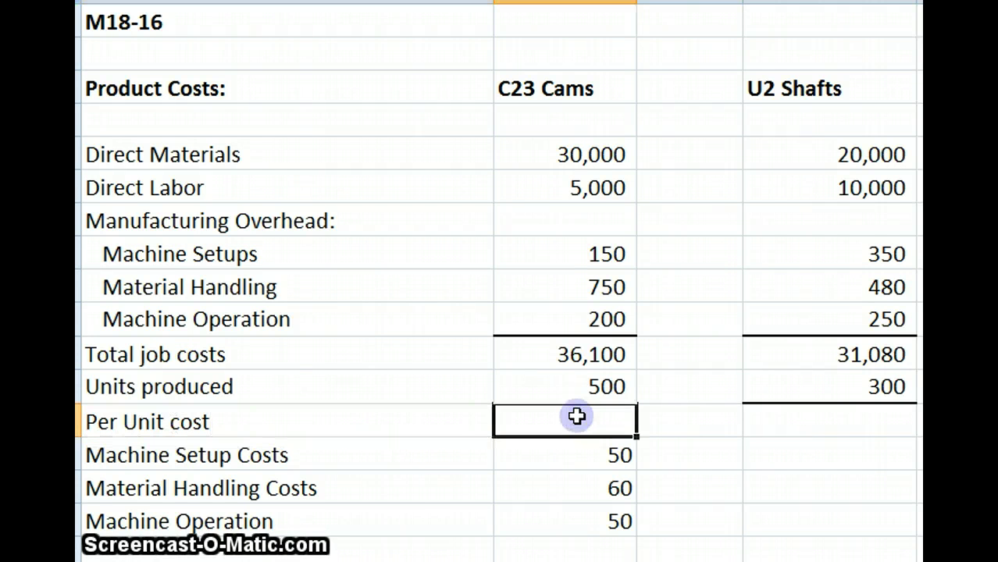
pyautogui.write('=')
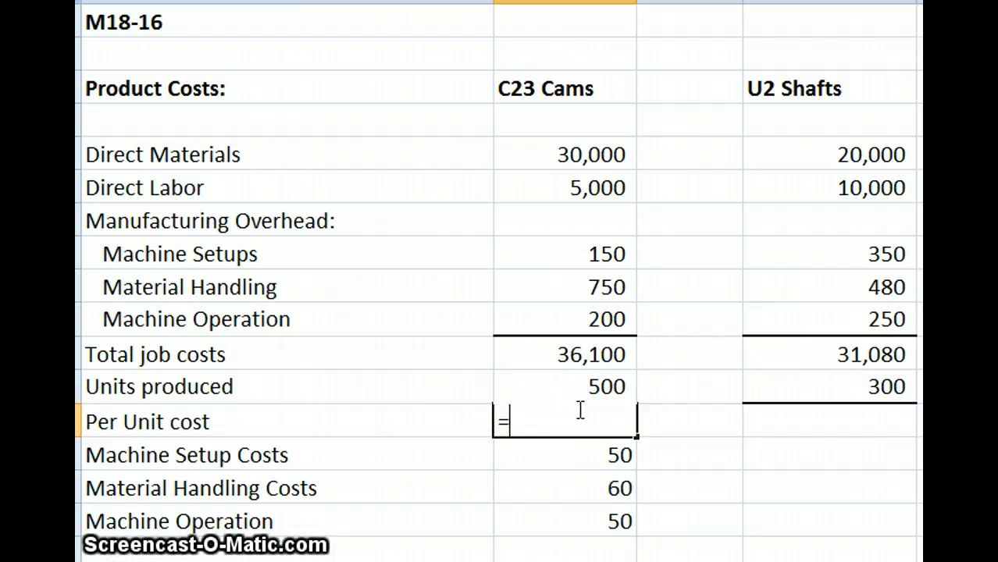
pyautogui.click(586, 355)
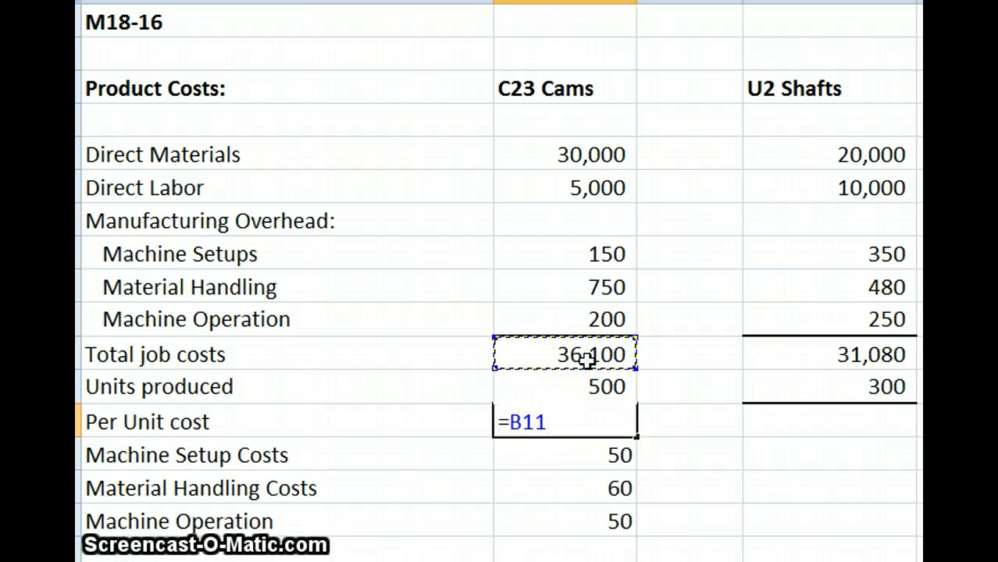
pyautogui.write('/')
pyautogui.click(598, 386)
pyautogui.press('Return')
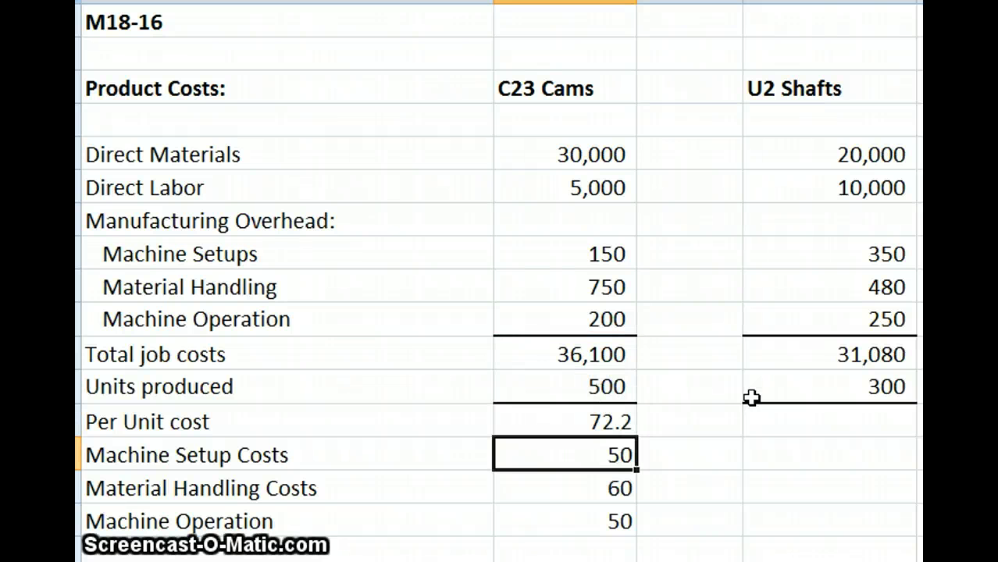
pyautogui.click(594, 423)
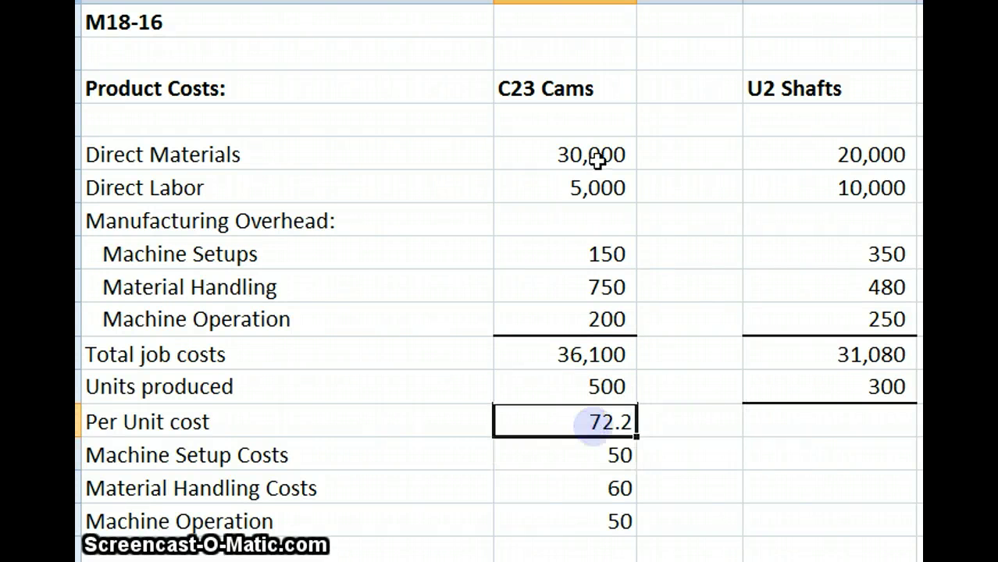
pyautogui.hotkey('ctrl', 'shift', '4')
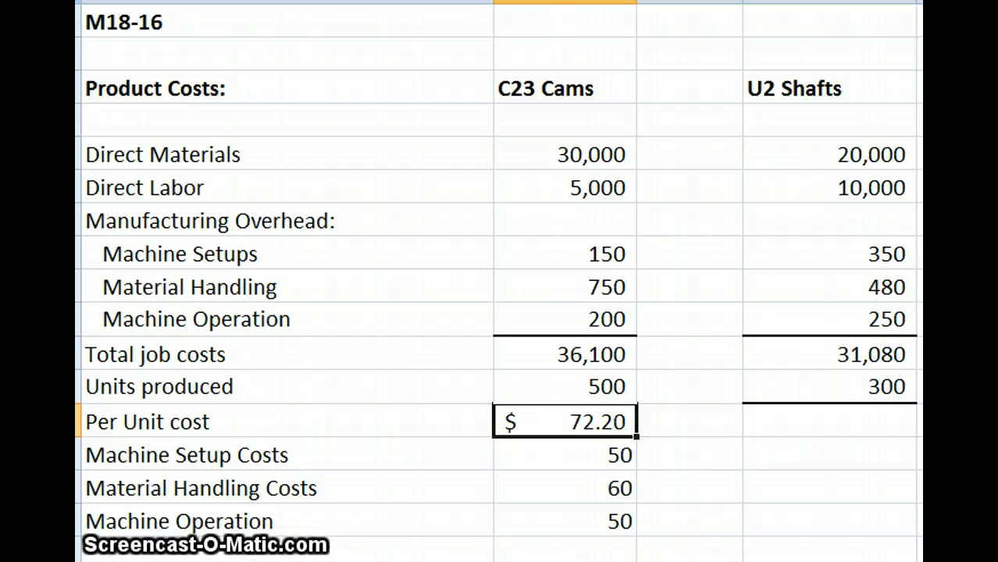
# Step: Compute U2 Shafts per-unit cost =D11/D12 in accounting format as $103.60
pyautogui.click(845, 411)
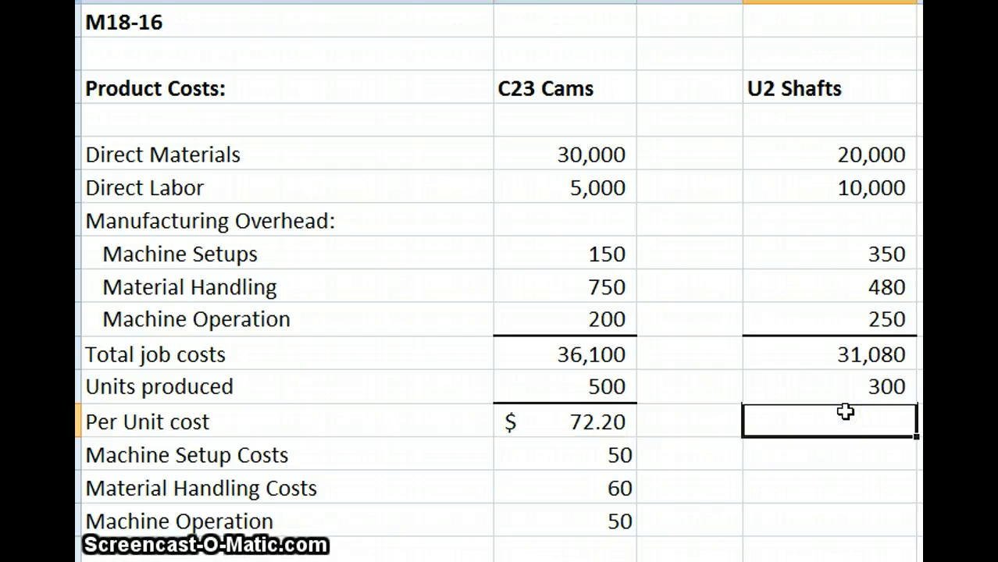
pyautogui.write('=')
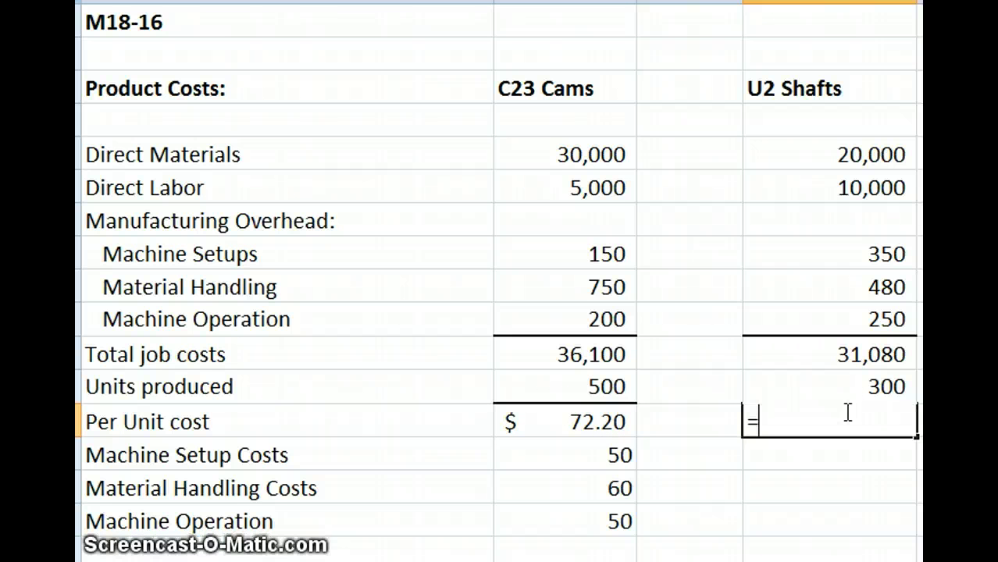
pyautogui.click(877, 350)
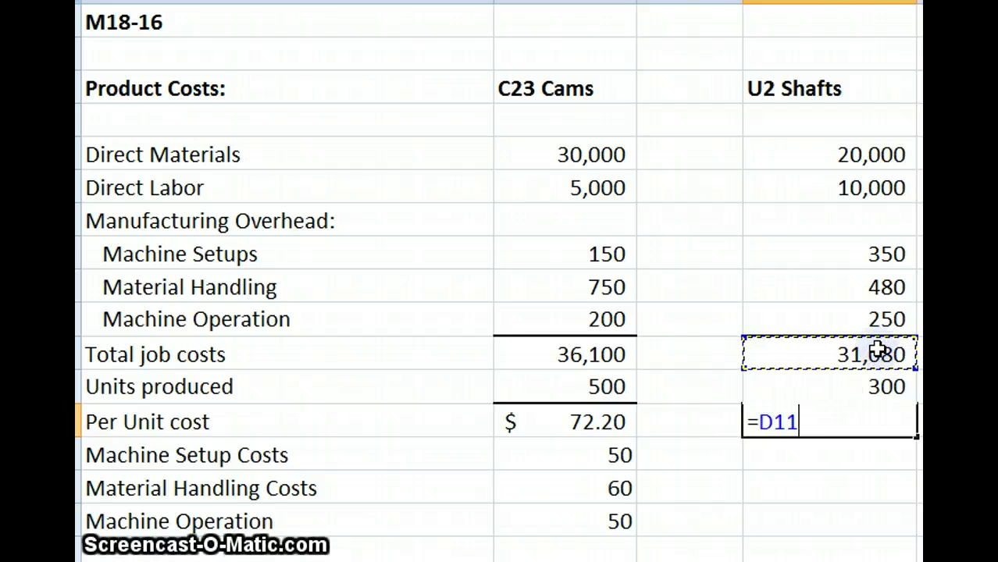
pyautogui.write('/')
pyautogui.click(887, 384)
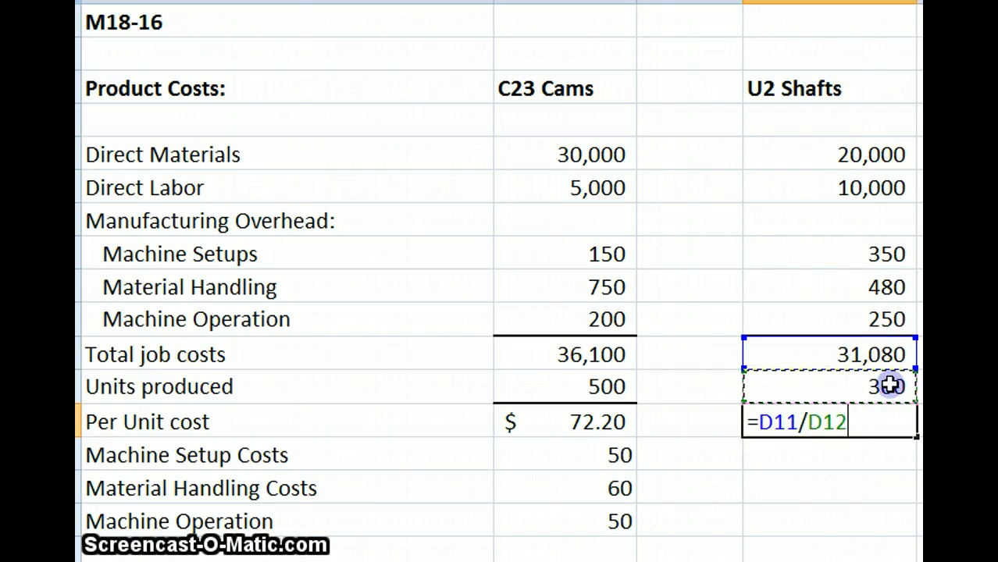
pyautogui.press('Return')
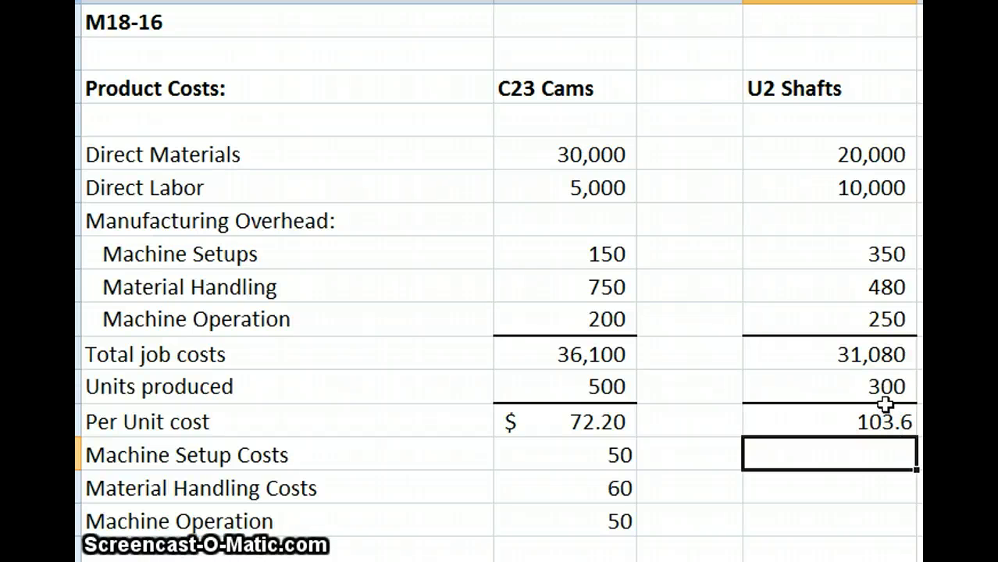
pyautogui.click(886, 420)
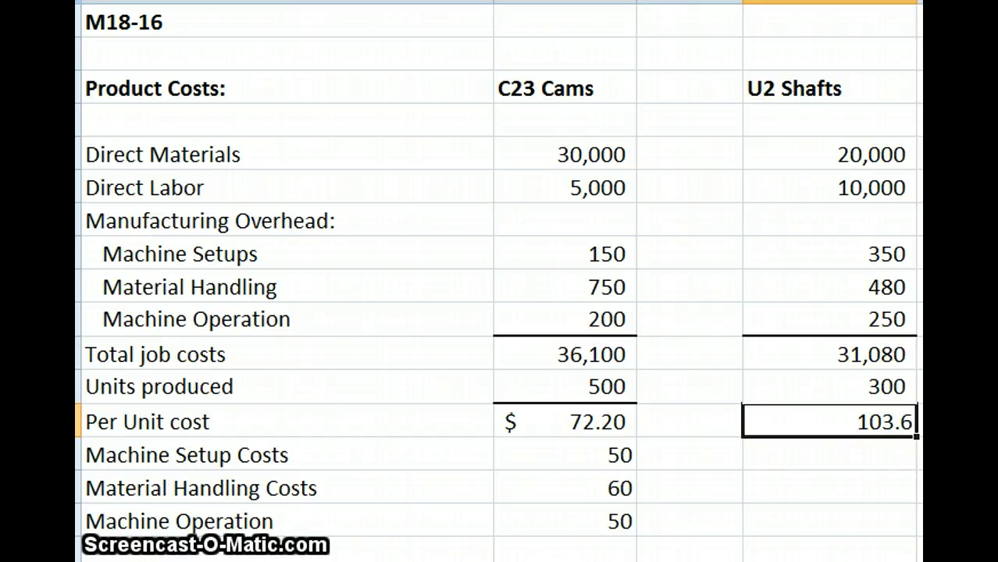
pyautogui.hotkey('ctrl', 'shift', '4')
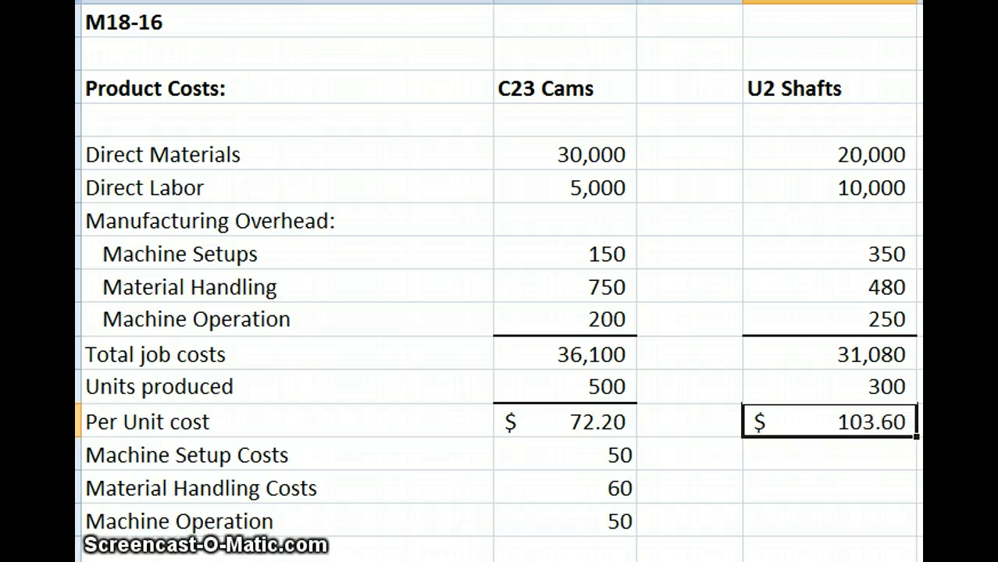